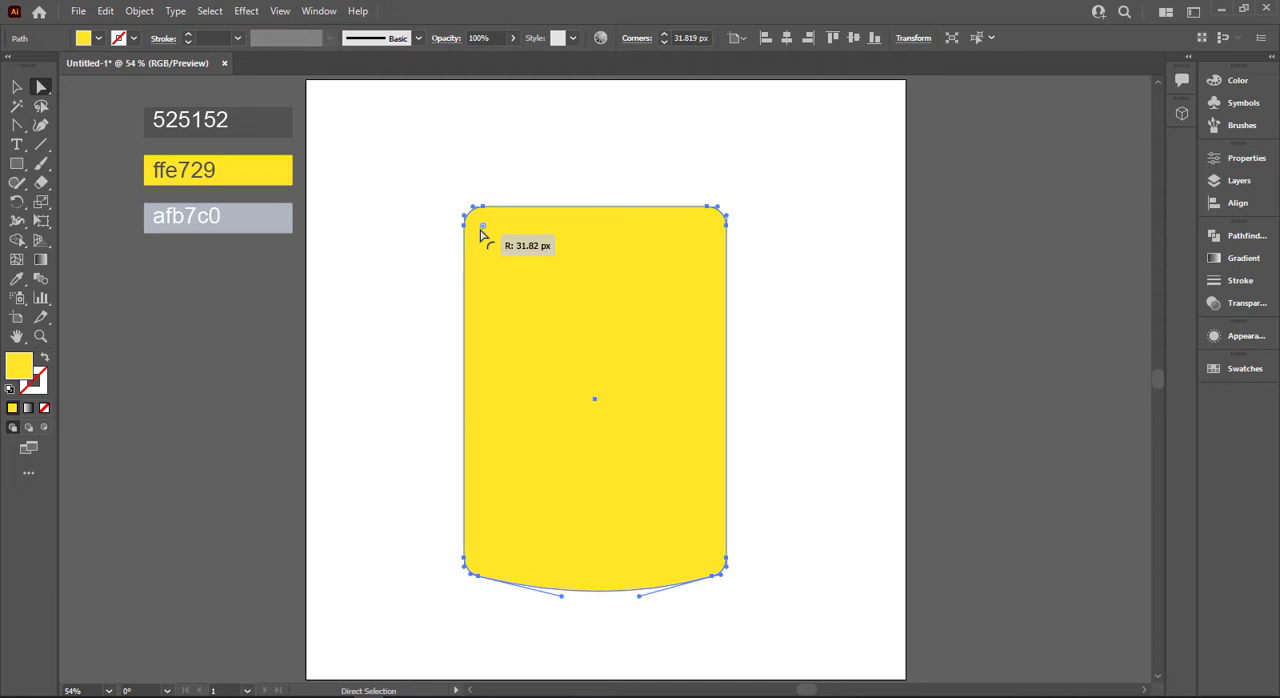
Draw a rectangle on the upper part of the yellow body and fill it with the dark grey 525152 swatch colour.
{"action": "left_click", "coordinate": [17, 87]}
{"action": "left_click", "coordinate": [380, 487]}
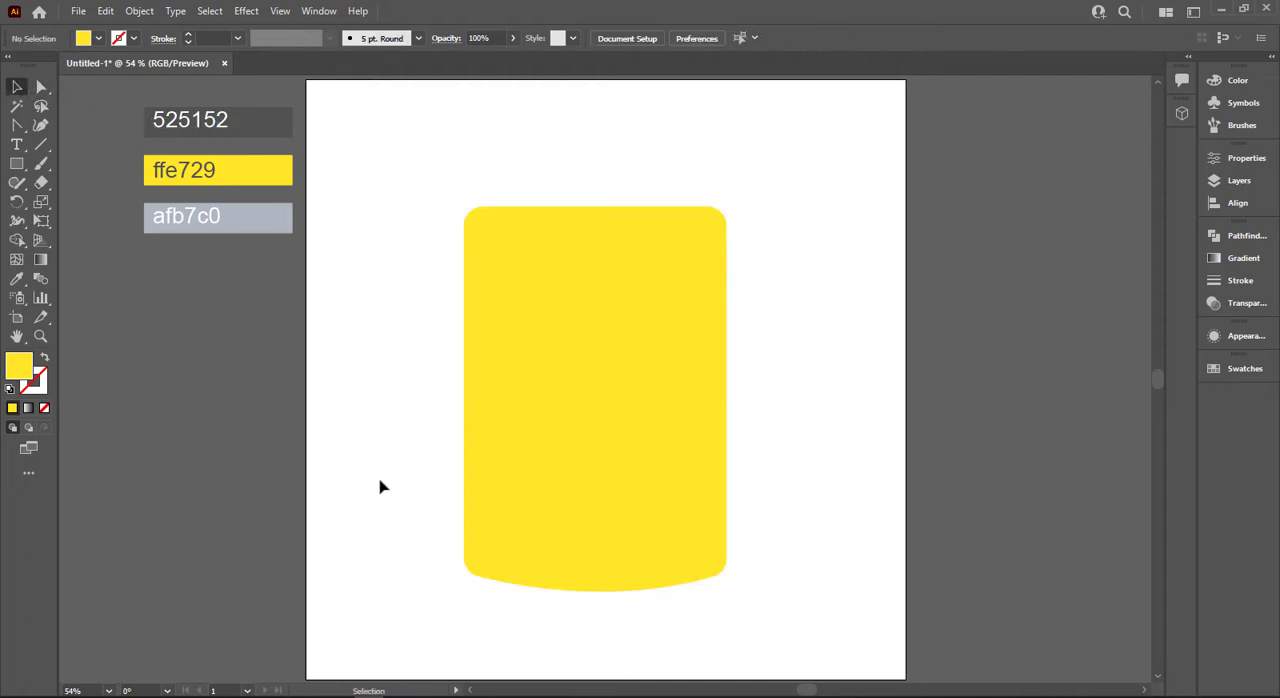
{"action": "left_click", "coordinate": [16, 163]}
{"action": "mouse_move", "coordinate": [492, 238]}
{"action": "left_mouse_down"}
{"action": "mouse_move", "coordinate": [674, 394]}
{"action": "mouse_move", "coordinate": [703, 403]}
{"action": "left_mouse_up"}
{"action": "key", "text": "i"}
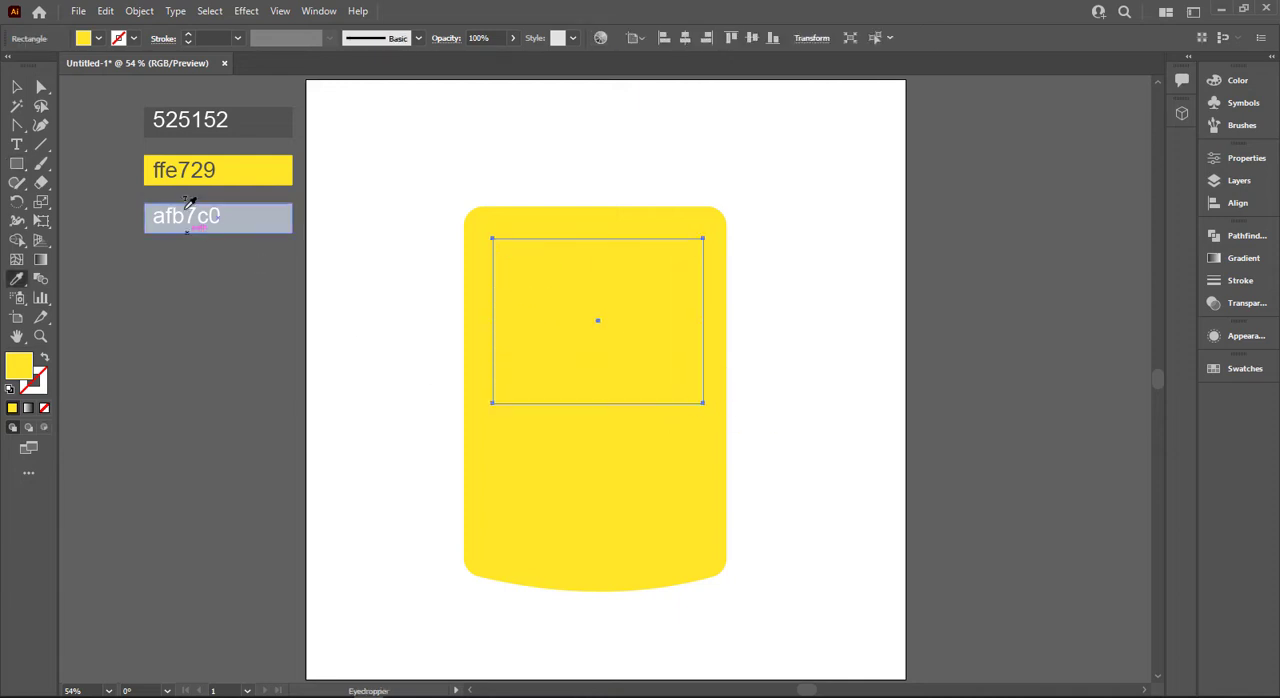
{"action": "left_click", "coordinate": [262, 121]}
{"action": "left_click", "coordinate": [17, 87]}
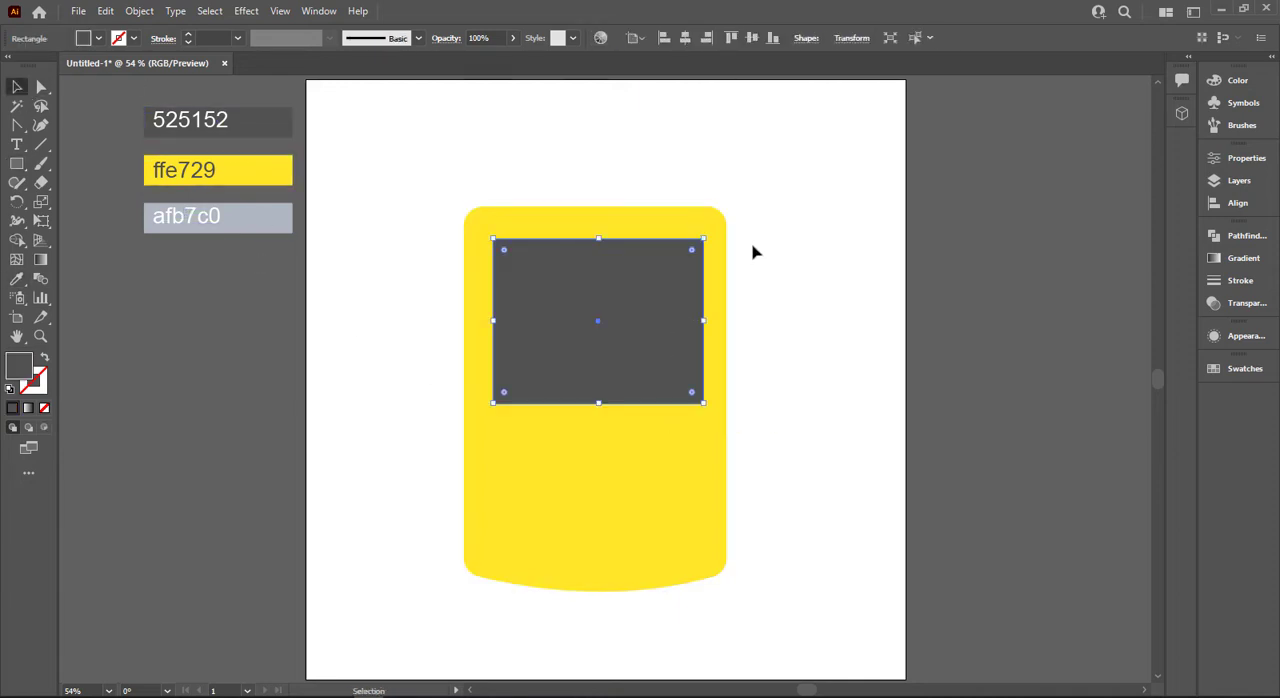
Align the dark grey rectangle and the yellow body on their horizontal centres.
{"action": "left_click_drag", "start_coordinate": [755, 252], "coordinate": [674, 285]}
{"action": "left_click", "coordinate": [686, 38]}
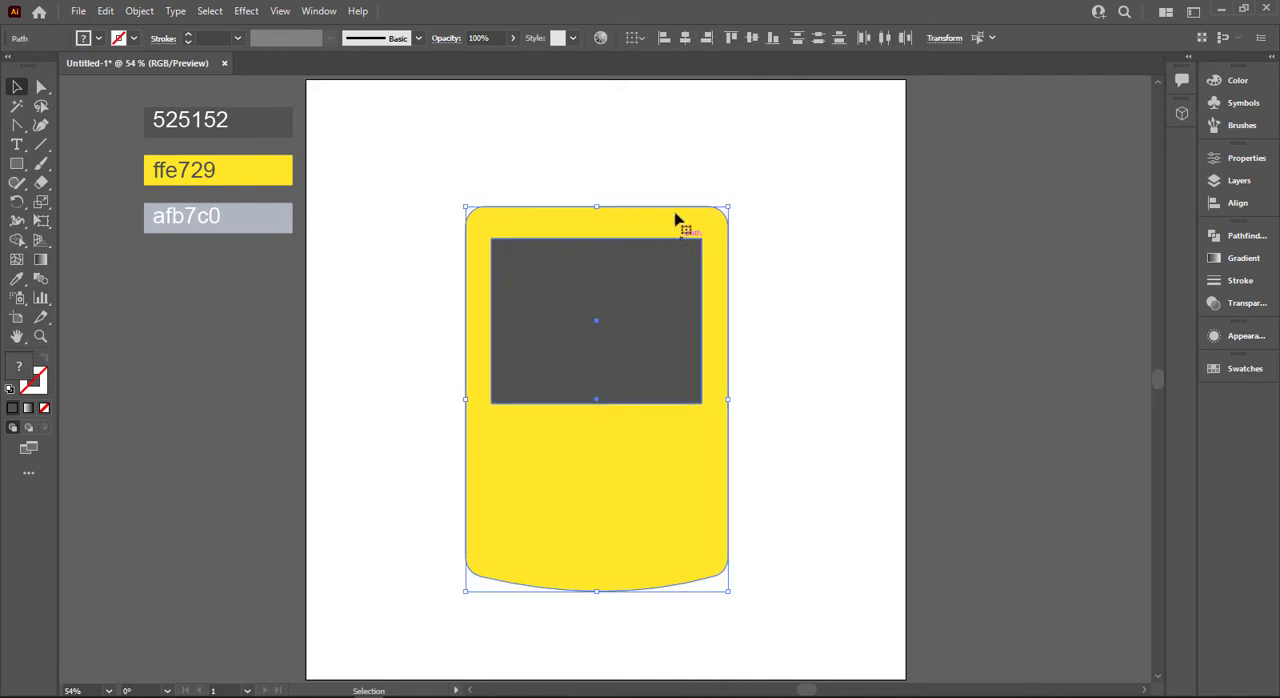
{"action": "left_click", "coordinate": [649, 187]}
Bend the dark grey rectangle's bottom edge slightly downward into a shallow curve.
{"action": "left_click", "coordinate": [583, 298]}
{"action": "left_click", "coordinate": [41, 87]}
{"action": "scroll", "coordinate": [547, 248], "scroll_direction": "up", "scroll_amount": 1}
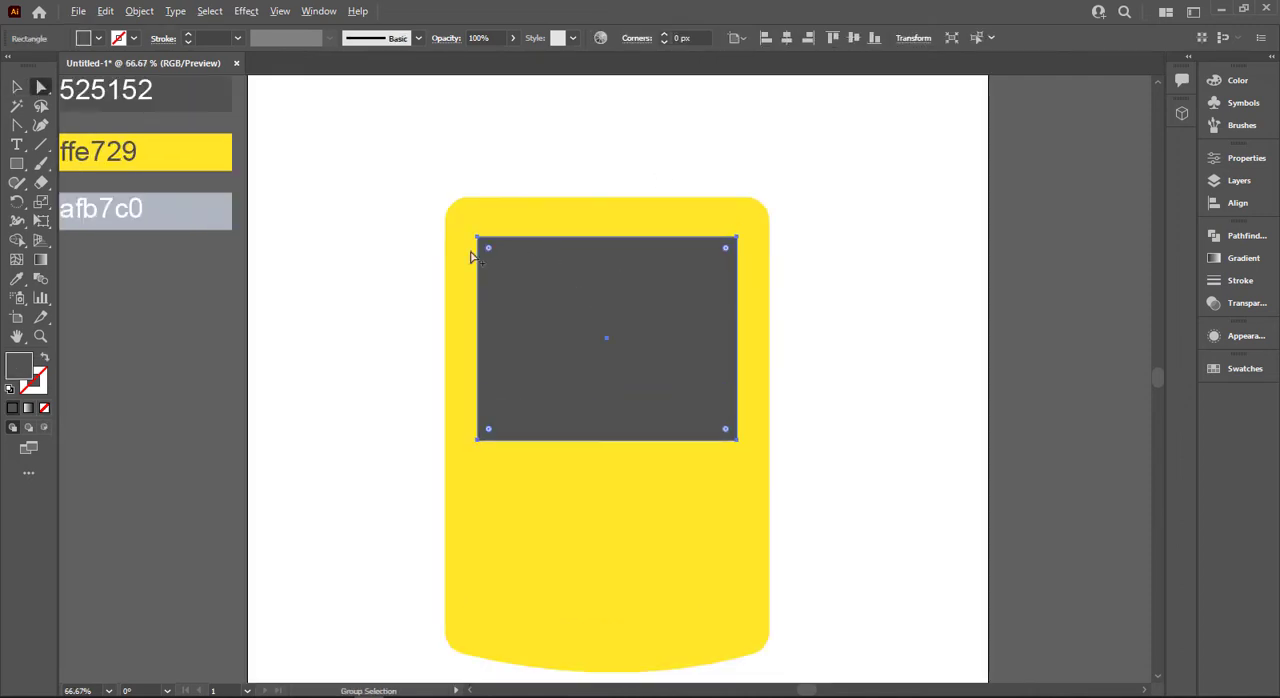
{"action": "left_click", "coordinate": [15, 128]}
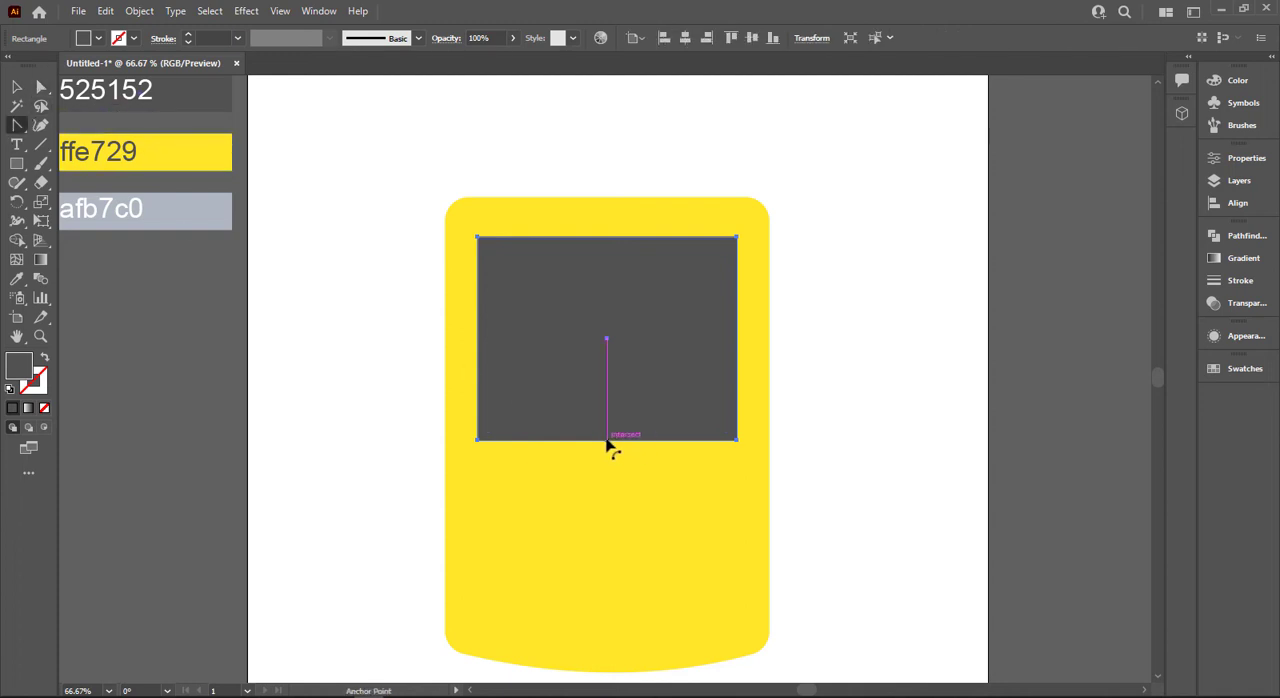
{"action": "left_click_drag", "start_coordinate": [607, 444], "coordinate": [609, 452]}
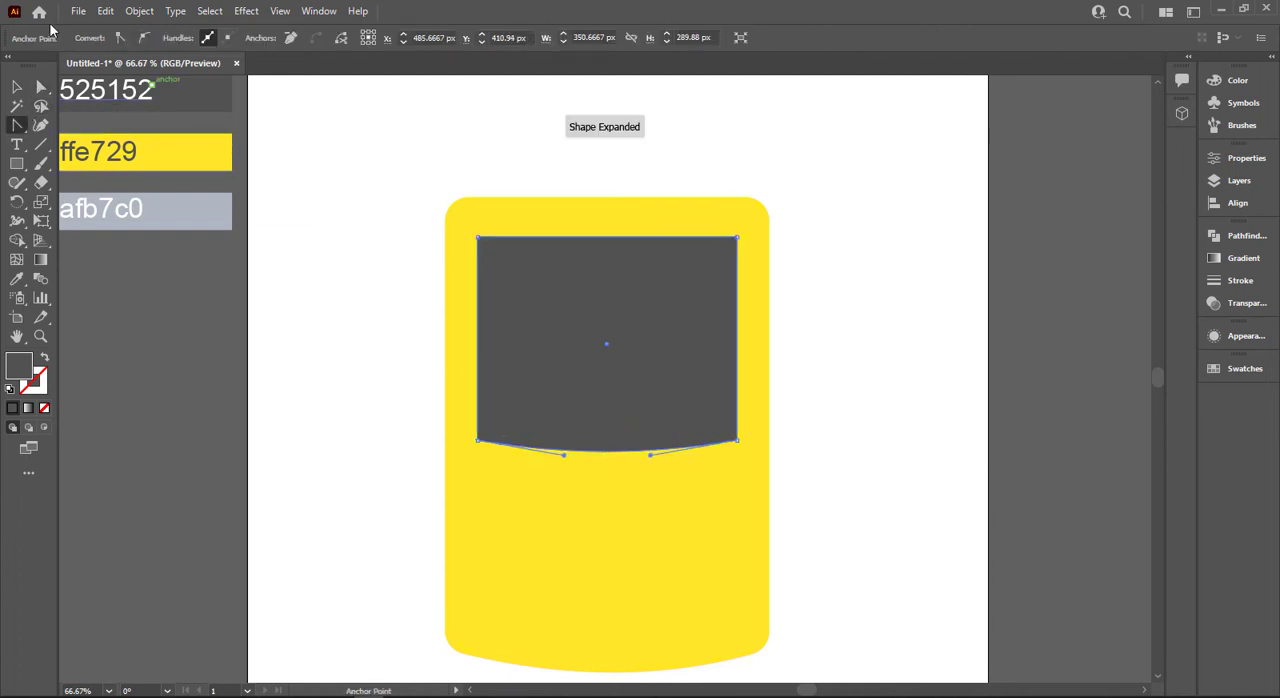
Round all four corners of the dark grey panel to a radius of about 24 px.
{"action": "left_click", "coordinate": [40, 88]}
{"action": "left_click", "coordinate": [571, 295]}
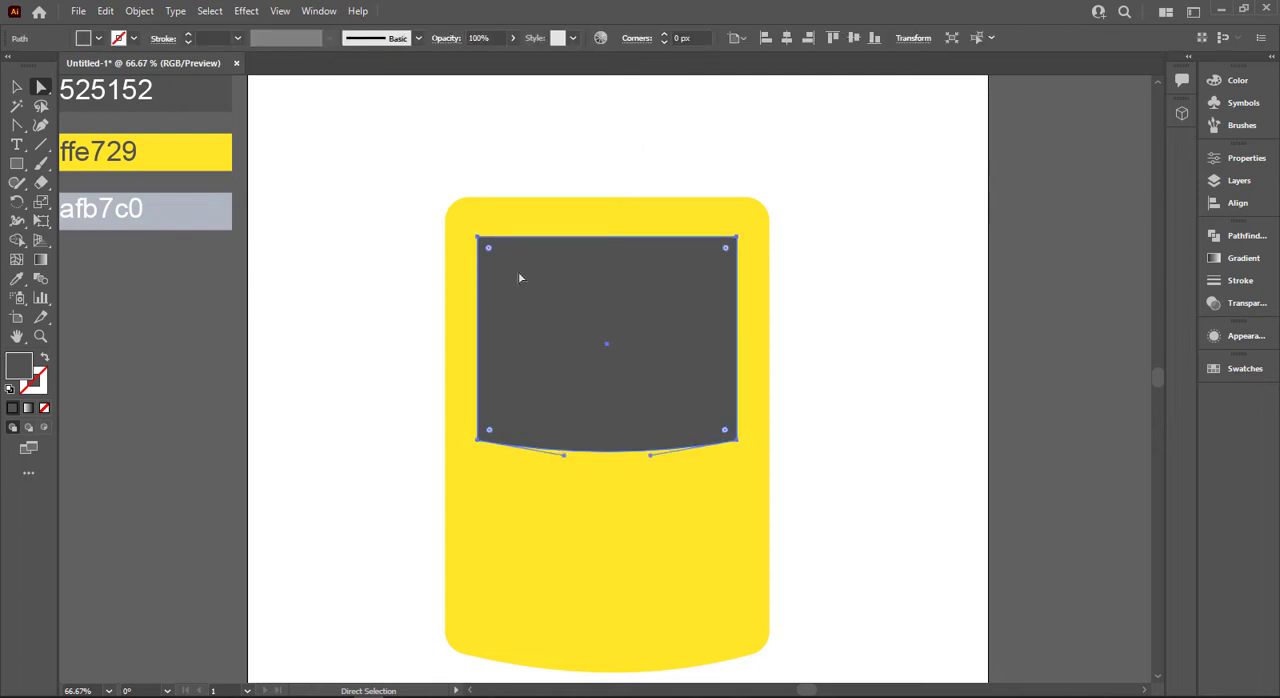
{"action": "left_click_drag", "start_coordinate": [490, 250], "coordinate": [498, 259]}
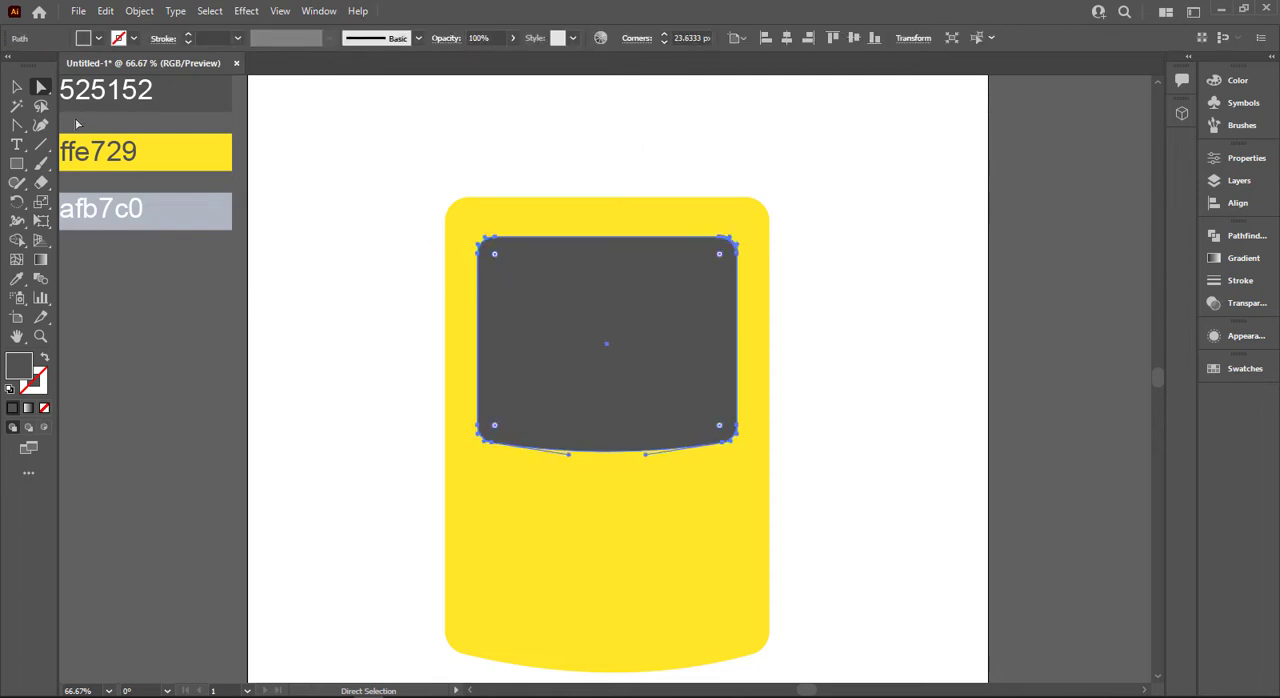
{"action": "left_click", "coordinate": [15, 88]}
{"action": "left_click", "coordinate": [589, 297]}
{"action": "left_click", "coordinate": [139, 11]}
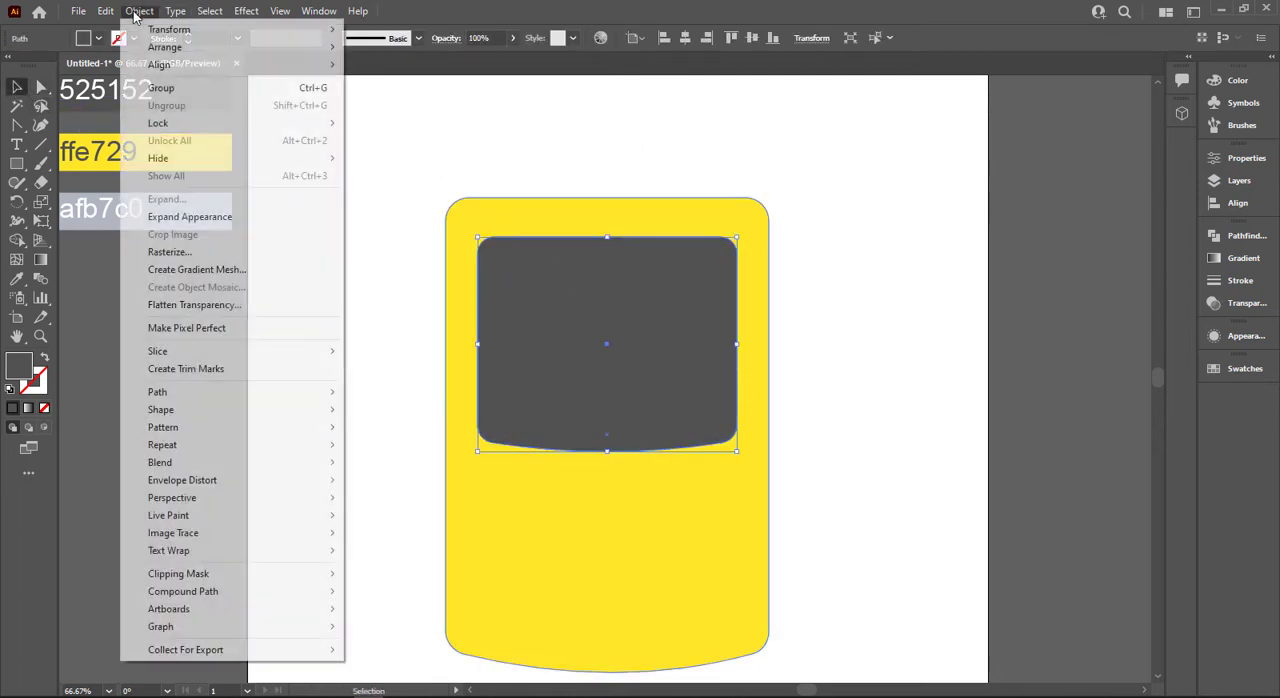
{"action": "mouse_move", "coordinate": [205, 395]}
{"action": "left_click", "coordinate": [410, 449]}
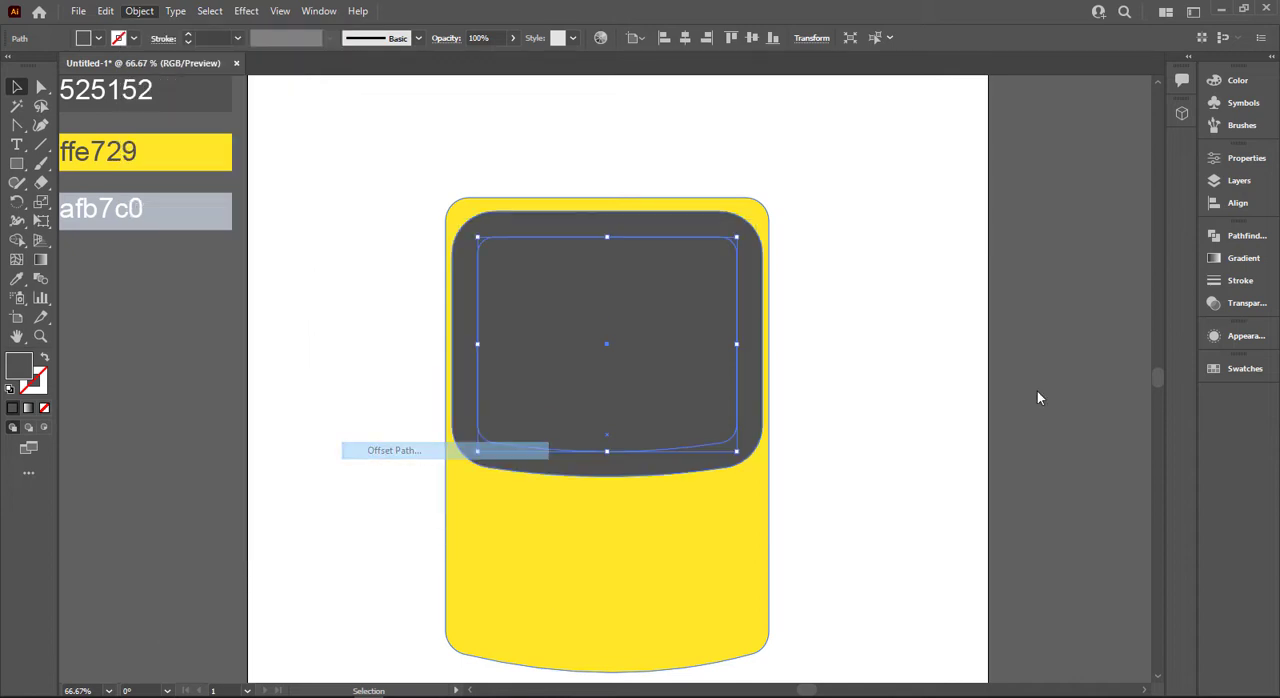
{"action": "scroll", "coordinate": [890, 279], "scroll_direction": "down", "scroll_amount": 20}
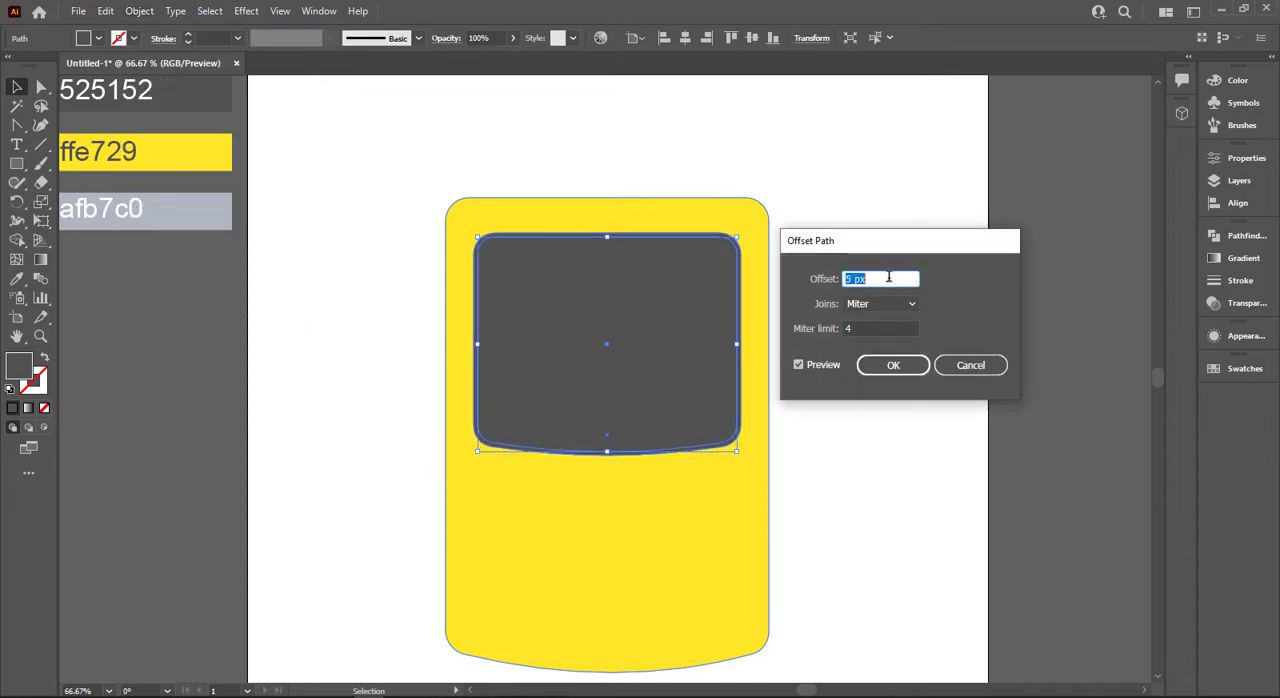
{"action": "scroll", "coordinate": [890, 279], "scroll_direction": "down", "scroll_amount": 20}
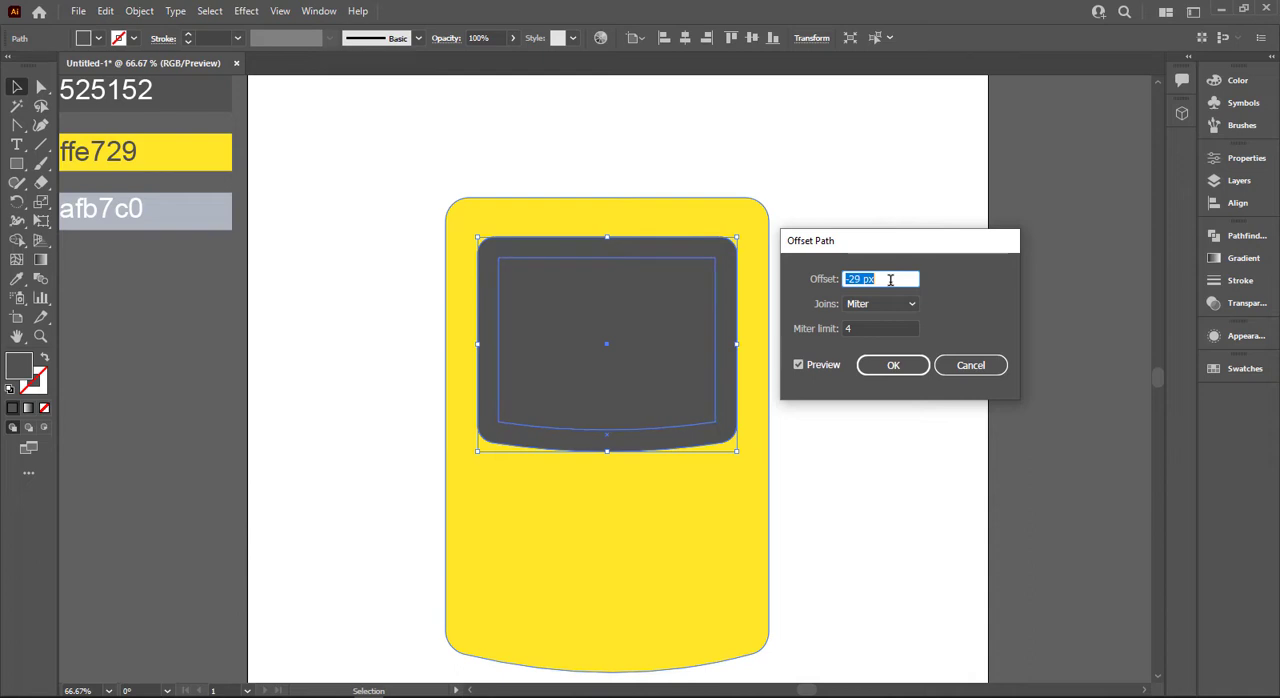
{"action": "scroll", "coordinate": [890, 279], "scroll_direction": "down", "scroll_amount": 5}
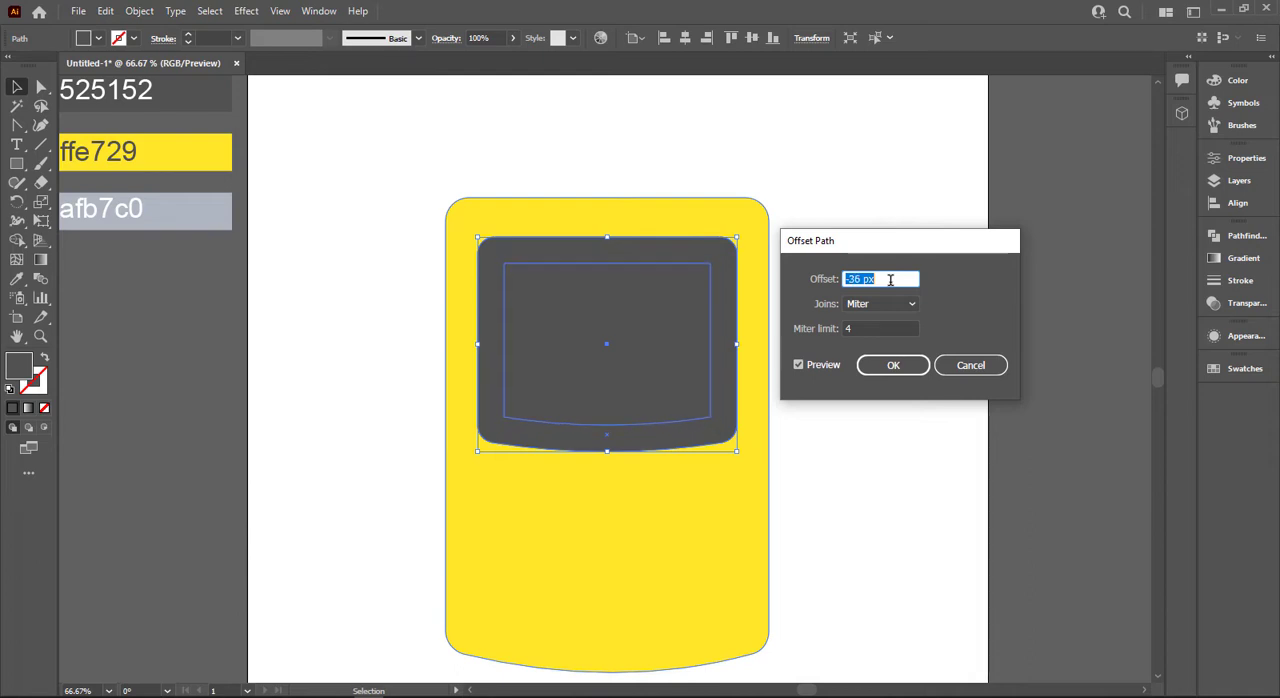
{"action": "scroll", "coordinate": [890, 279], "scroll_direction": "down", "scroll_amount": 1}
{"action": "left_click", "coordinate": [913, 364]}
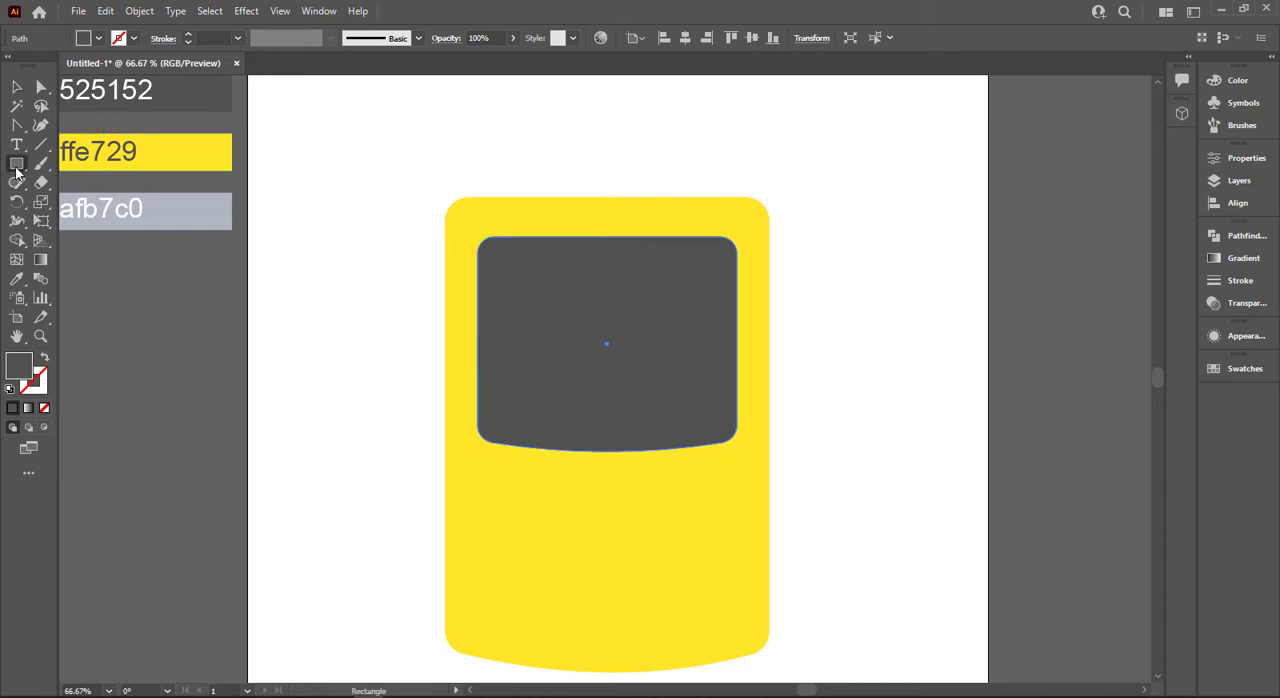
Draw a smaller screen rectangle inside the dark grey panel and fill it with the light grey afb7c0 swatch colour.
{"action": "left_click_drag", "start_coordinate": [16, 166], "coordinate": [100, 183]}
{"action": "left_click_drag", "start_coordinate": [20, 170], "coordinate": [62, 172]}
{"action": "left_click_drag", "start_coordinate": [511, 266], "coordinate": [708, 409]}
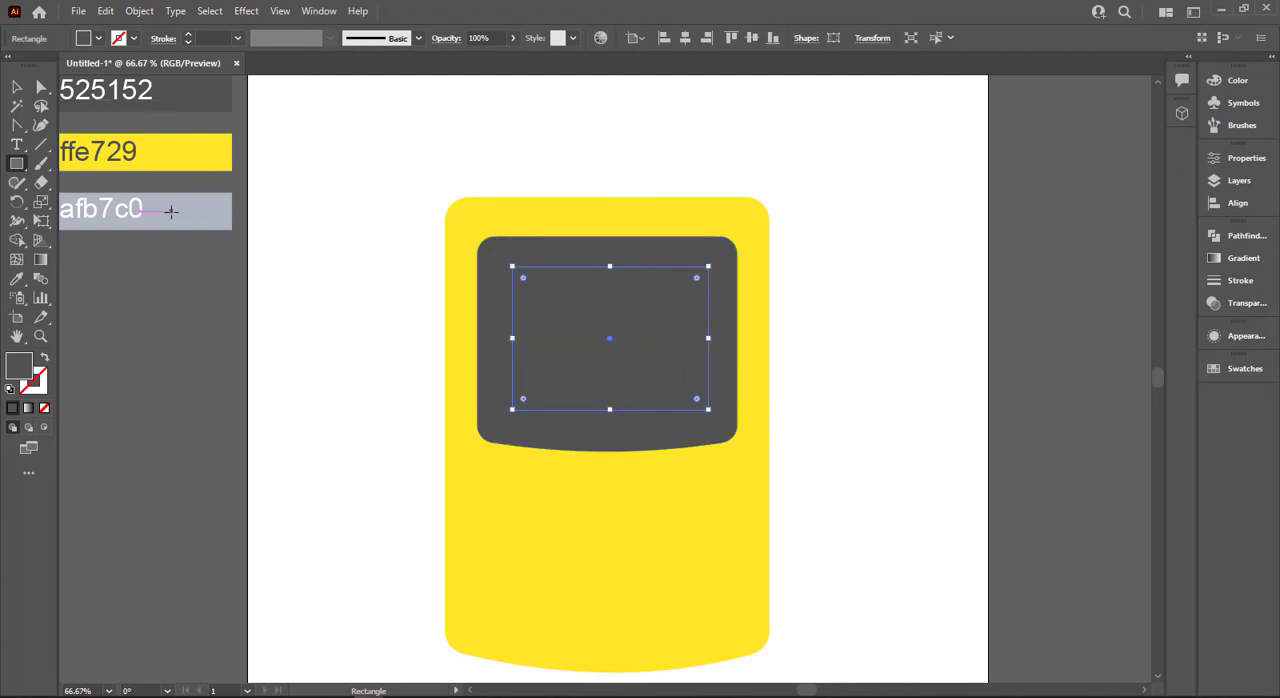
{"action": "key", "text": "i"}
{"action": "left_click", "coordinate": [222, 212]}
{"action": "left_click", "coordinate": [14, 87]}
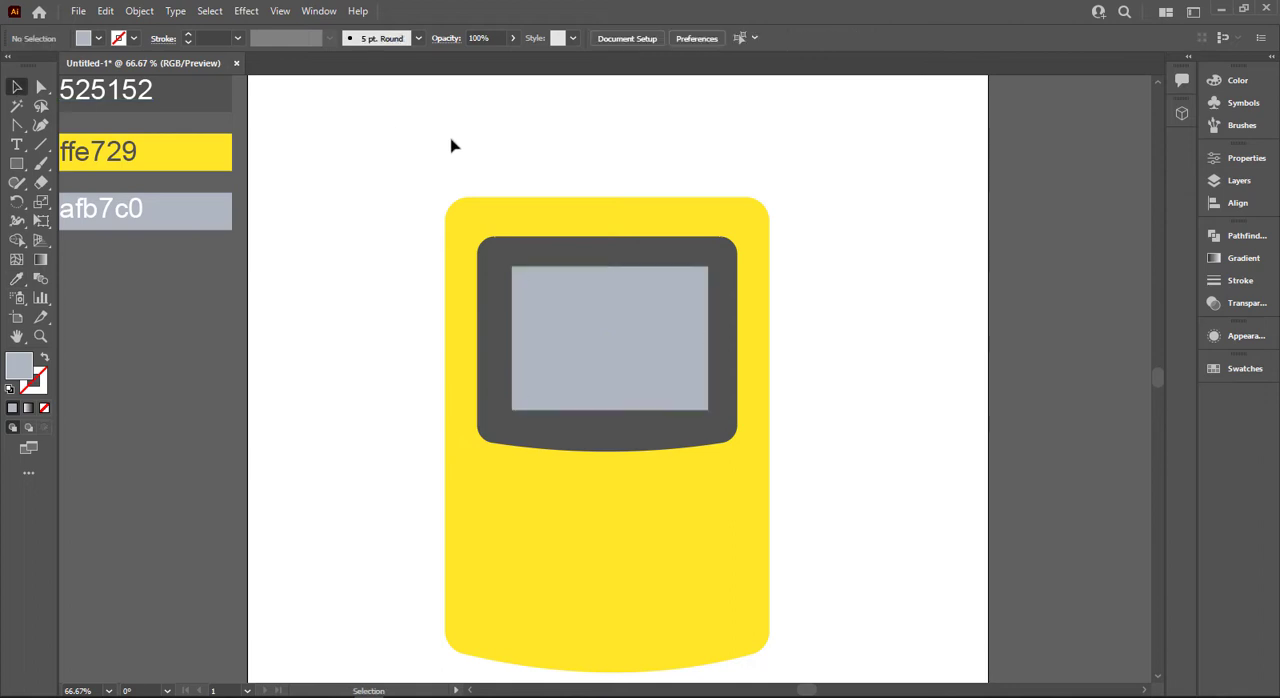
Align the yellow body, dark grey panel and light grey screen on their horizontal centres.
{"action": "key", "text": "ctrl+a"}
{"action": "left_click", "coordinate": [685, 39]}
{"action": "key", "text": "ctrl+shift+a"}
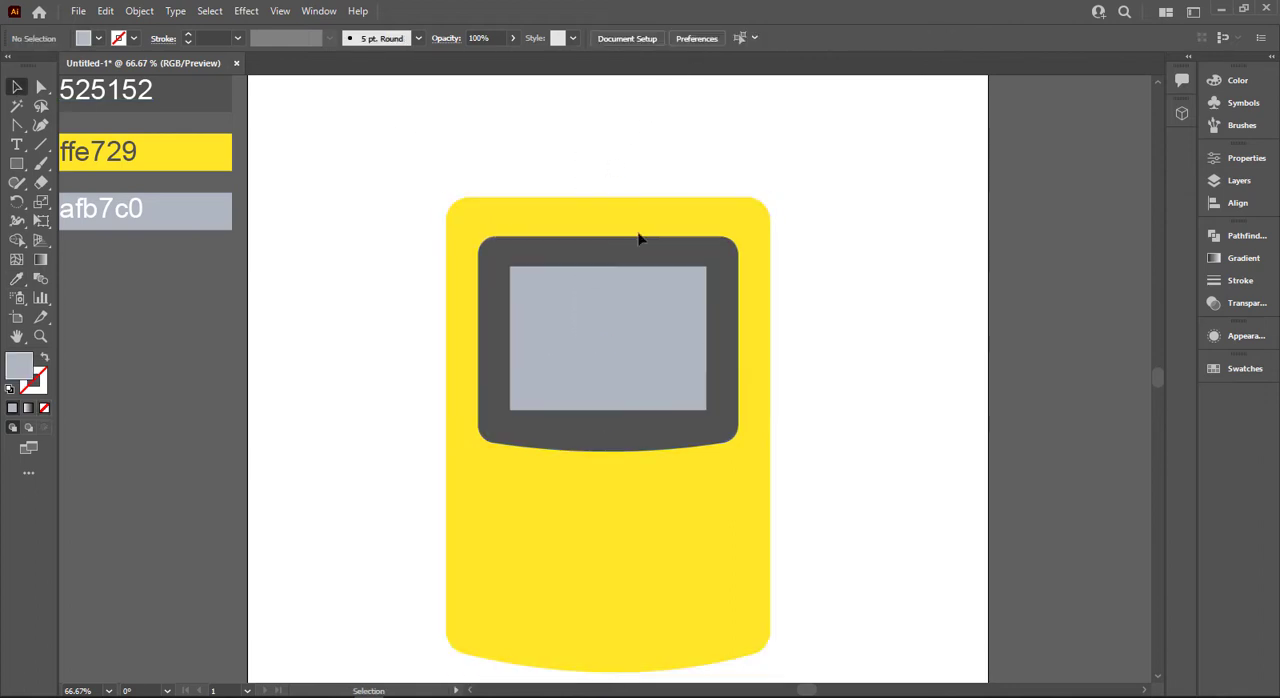
Round the corners of the light grey screen rectangle to a radius of about 18 px.
{"action": "left_click", "coordinate": [40, 87]}
{"action": "left_click", "coordinate": [553, 288]}
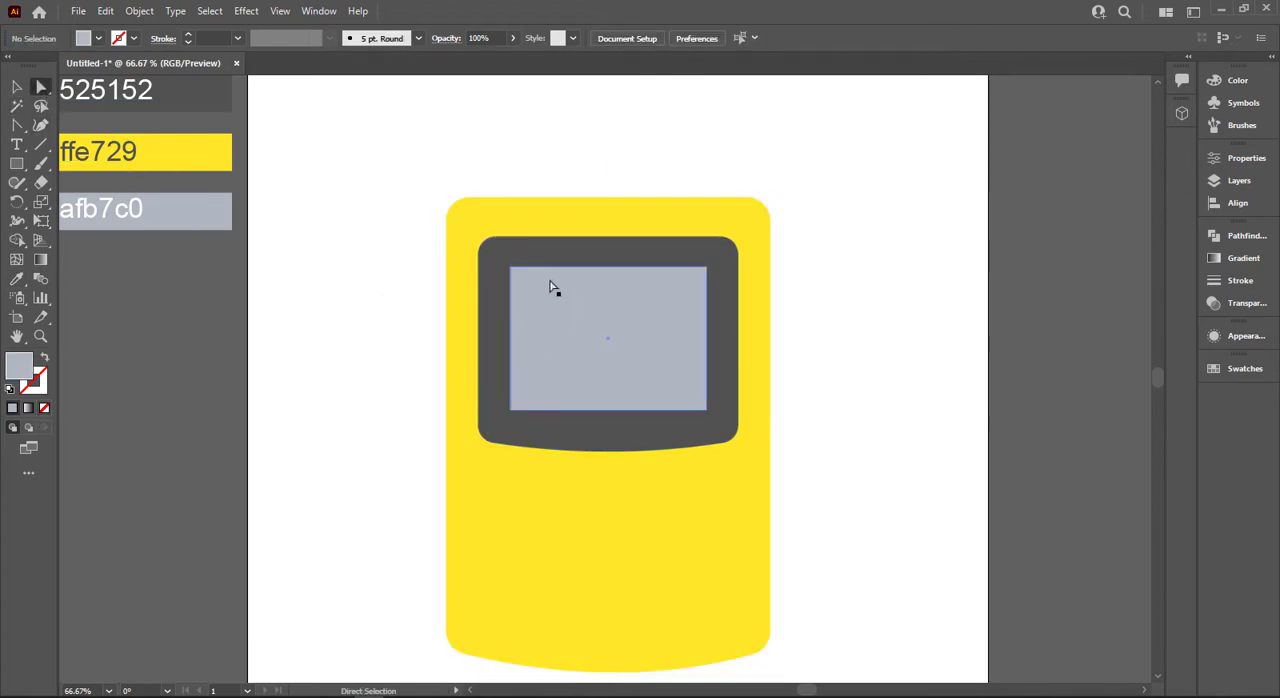
{"action": "left_click_drag", "start_coordinate": [520, 278], "coordinate": [534, 292]}
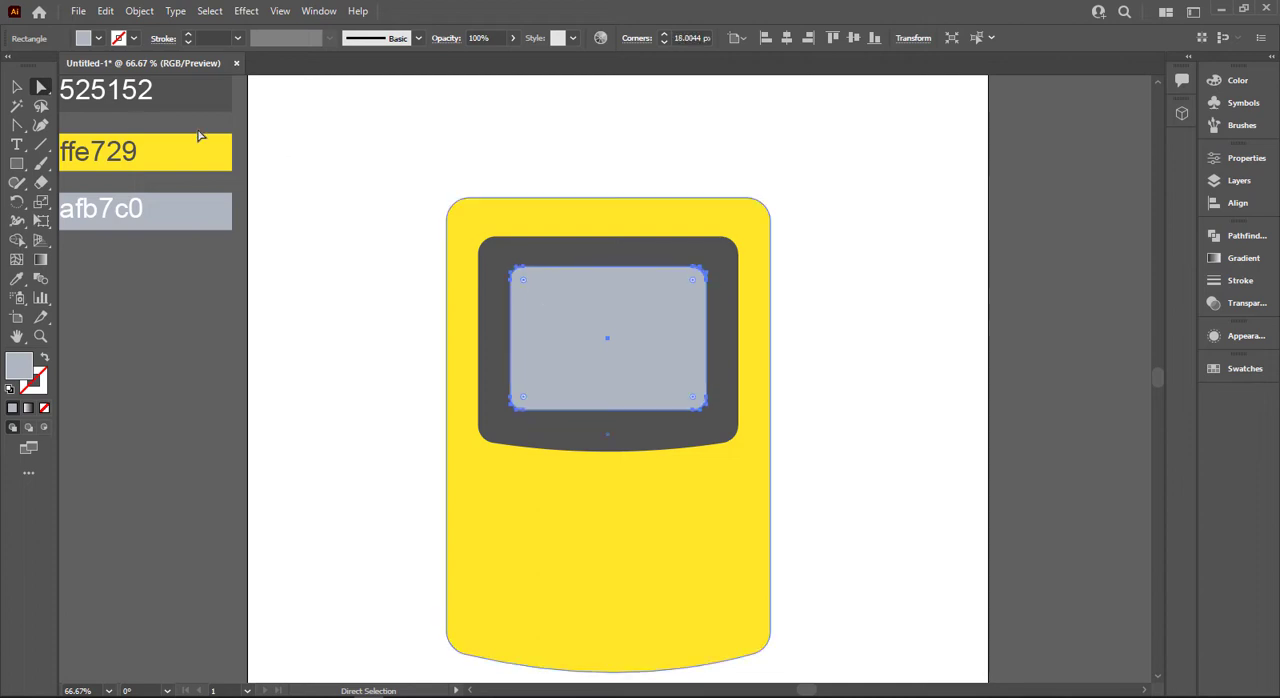
{"action": "left_click", "coordinate": [17, 87]}
{"action": "left_click", "coordinate": [206, 243]}
{"action": "scroll", "coordinate": [251, 329], "scroll_direction": "down", "scroll_amount": 3}
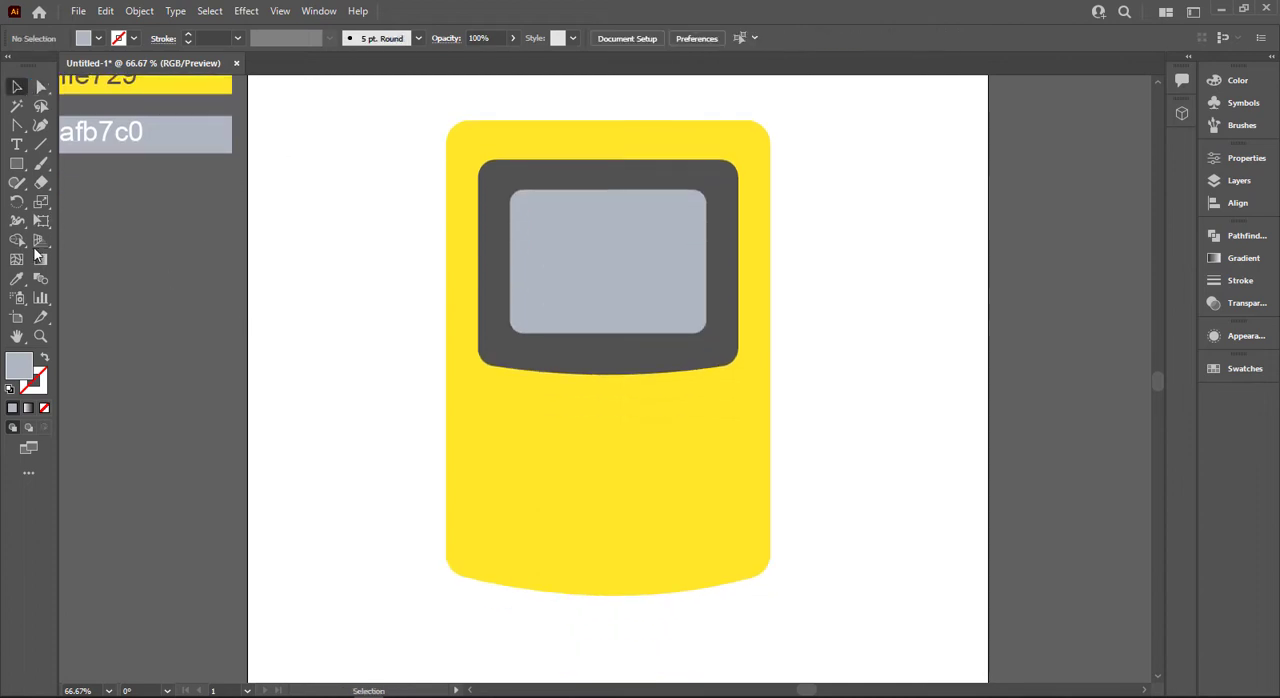
{"action": "right_click", "coordinate": [16, 164]}
{"action": "left_click", "coordinate": [96, 164]}
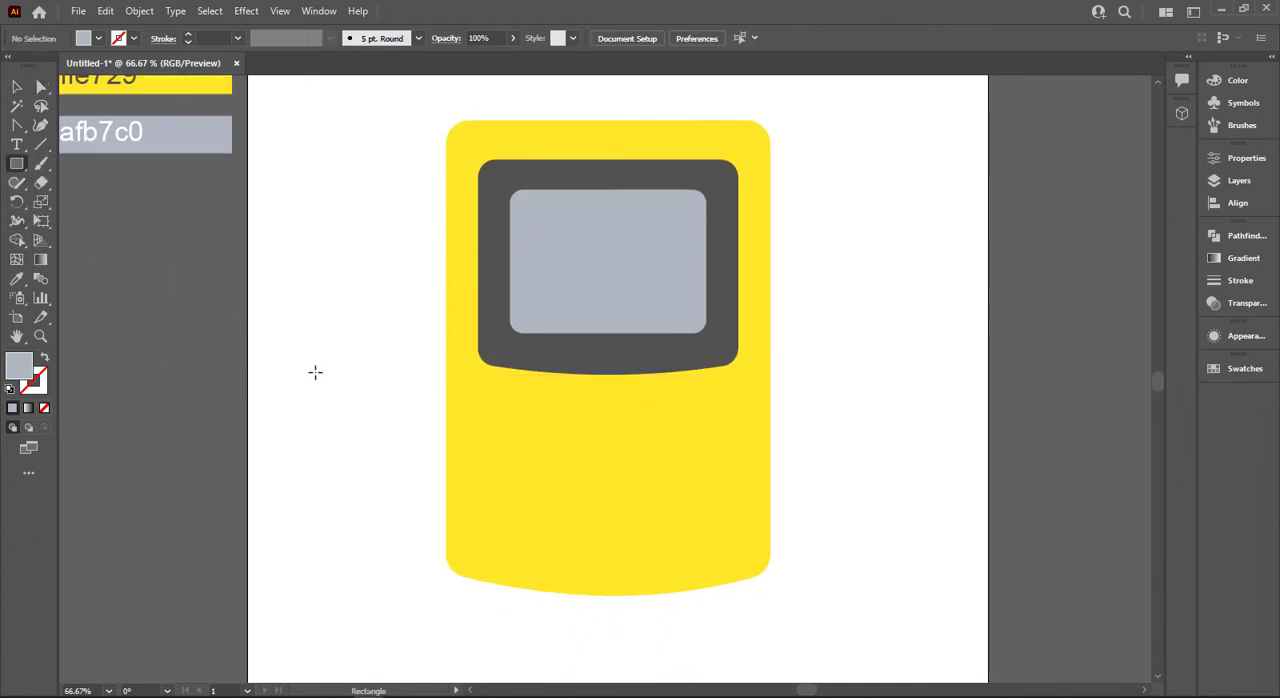
{"action": "left_click_drag", "start_coordinate": [316, 372], "coordinate": [357, 467]}
{"action": "key", "text": "v"}
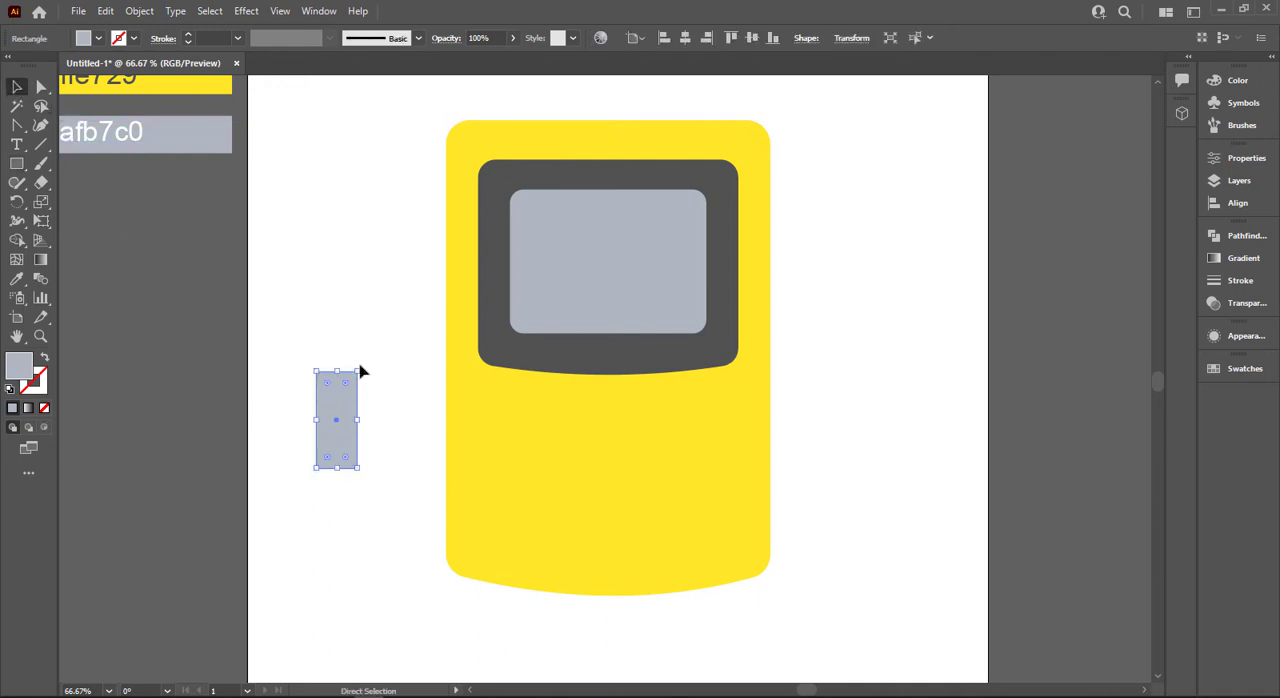
{"action": "left_click_drag", "start_coordinate": [380, 397], "coordinate": [385, 436]}
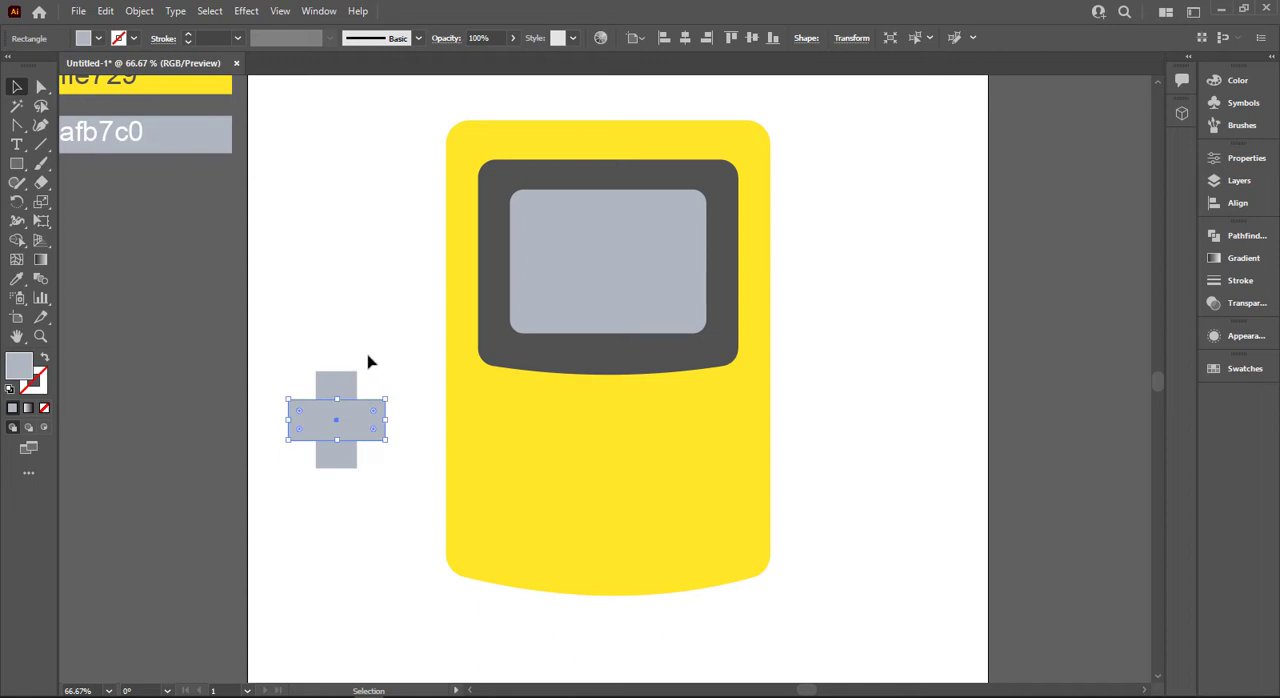
{"action": "scroll", "coordinate": [362, 370], "scroll_direction": "up", "scroll_amount": 2}
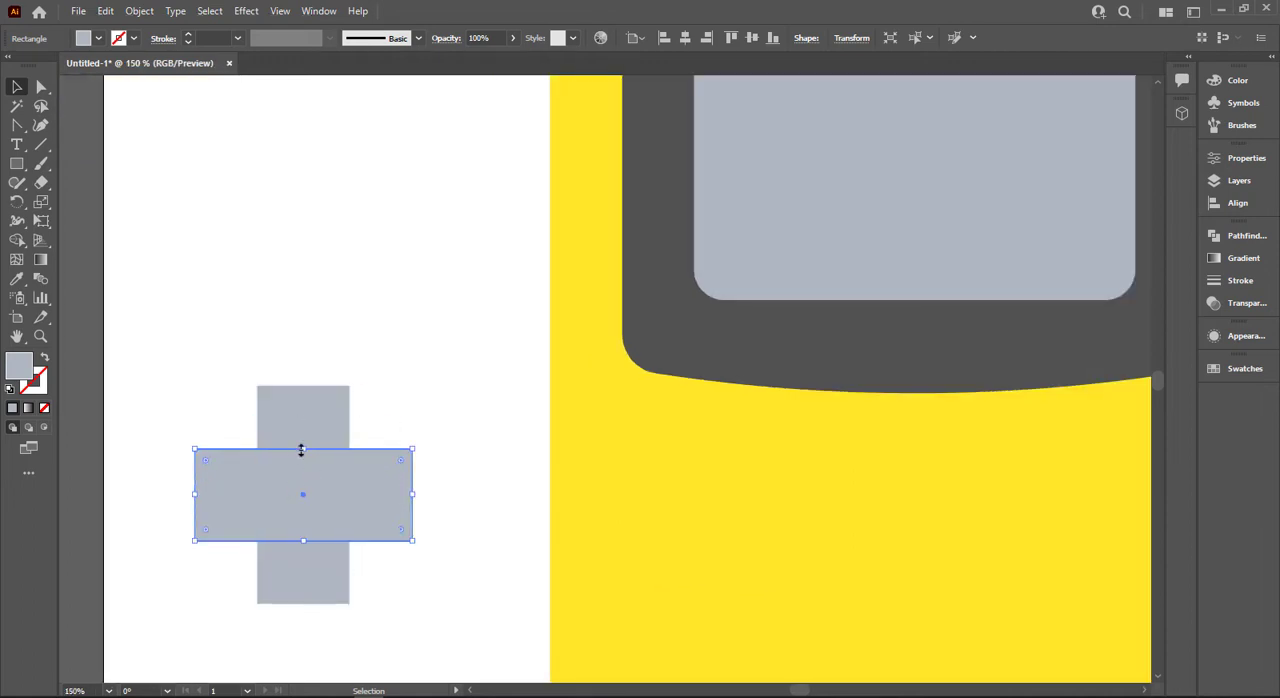
{"action": "left_click", "coordinate": [313, 407], "text": "shift"}
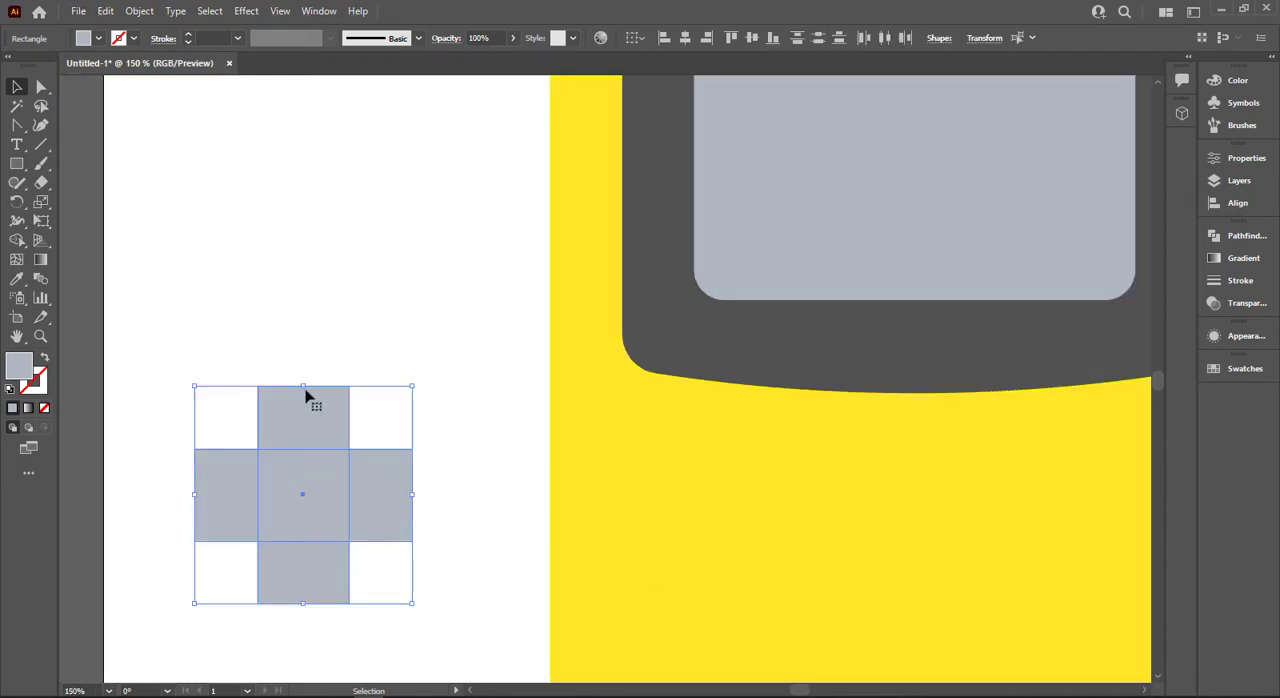
{"action": "left_click", "coordinate": [362, 343]}
{"action": "left_click_drag", "start_coordinate": [432, 410], "coordinate": [311, 523]}
{"action": "key", "text": "Delete"}
Draw a narrow upright rectangle beside the body and add a copy rotated 90° about its centre to form a cross.
{"action": "left_click", "coordinate": [17, 164]}
{"action": "left_click_drag", "start_coordinate": [337, 414], "coordinate": [406, 617]}
{"action": "key", "text": "v"}
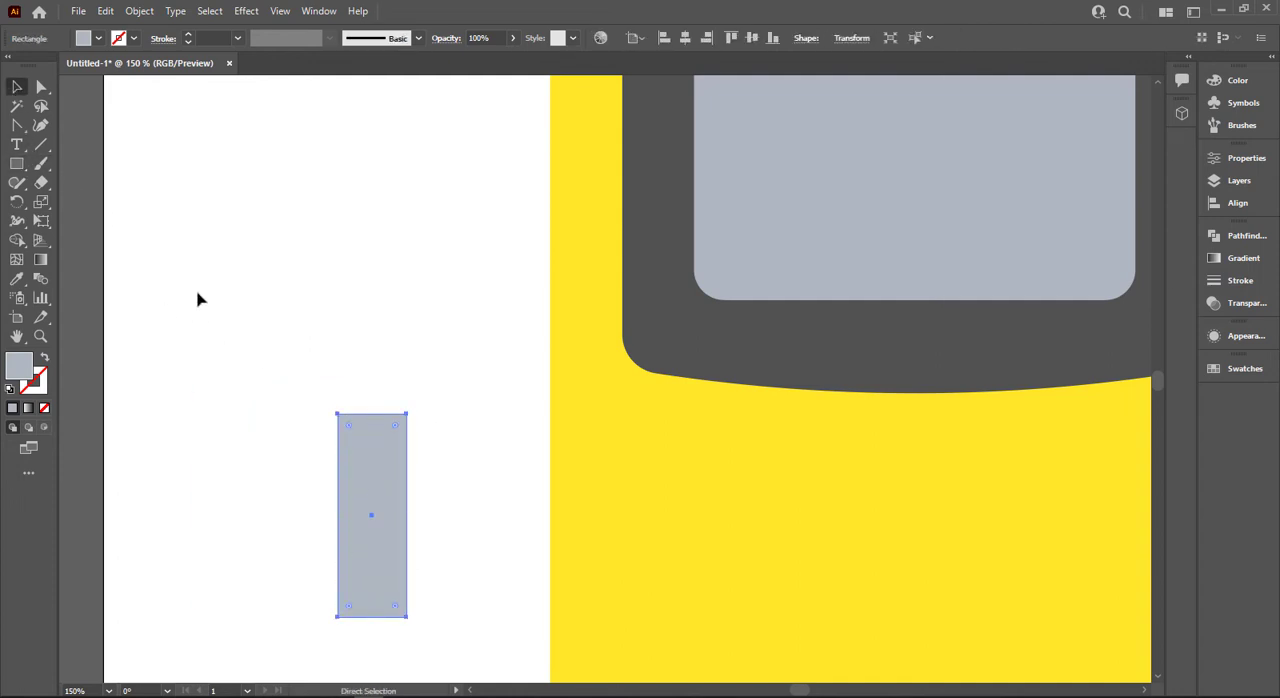
{"action": "left_click_drag", "start_coordinate": [413, 411], "coordinate": [457, 571]}
{"action": "left_click", "coordinate": [463, 435]}
Unite the two crossed rectangles into a single plus shape with Pathfinder.
{"action": "left_click_drag", "start_coordinate": [350, 554], "coordinate": [350, 554]}
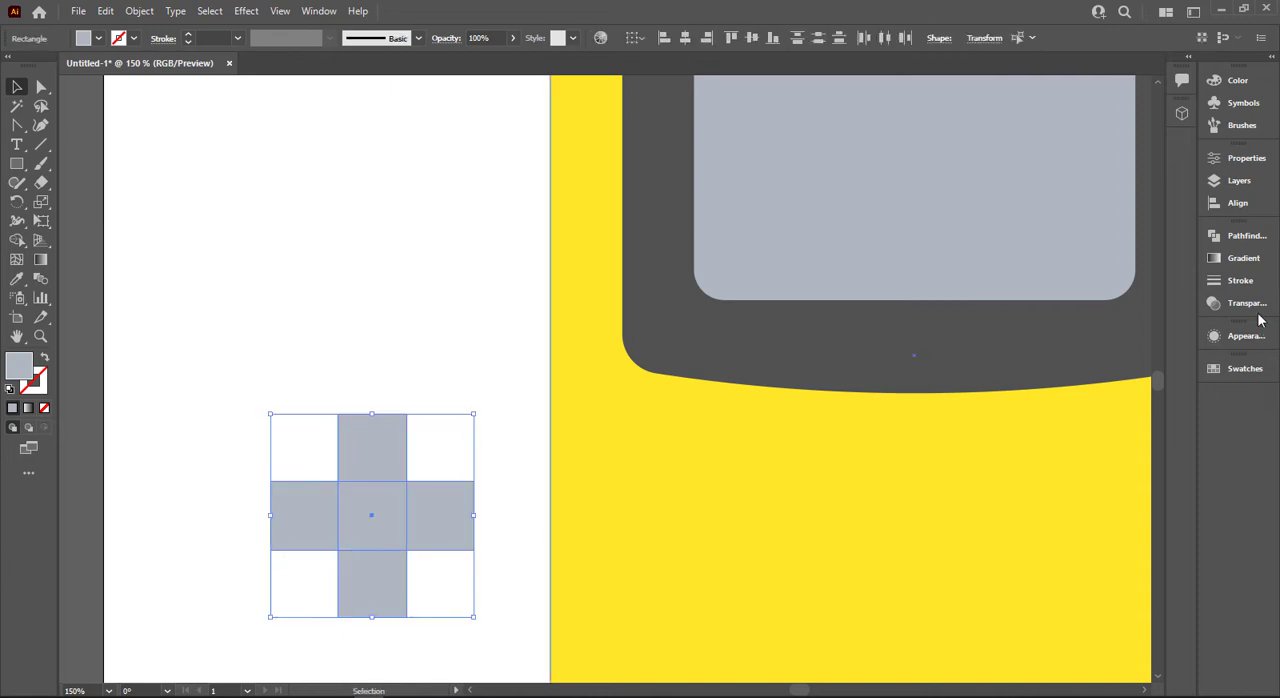
{"action": "left_click", "coordinate": [1240, 235]}
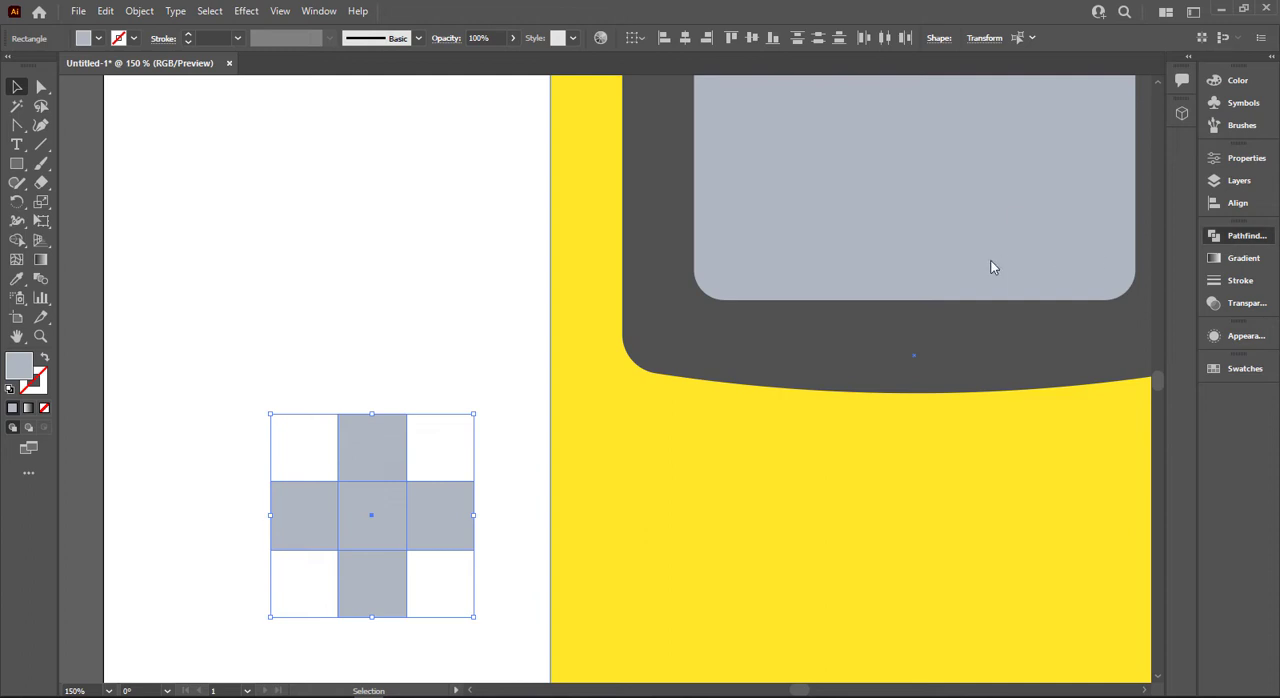
{"action": "left_click", "coordinate": [1027, 271]}
{"action": "left_click", "coordinate": [423, 363]}
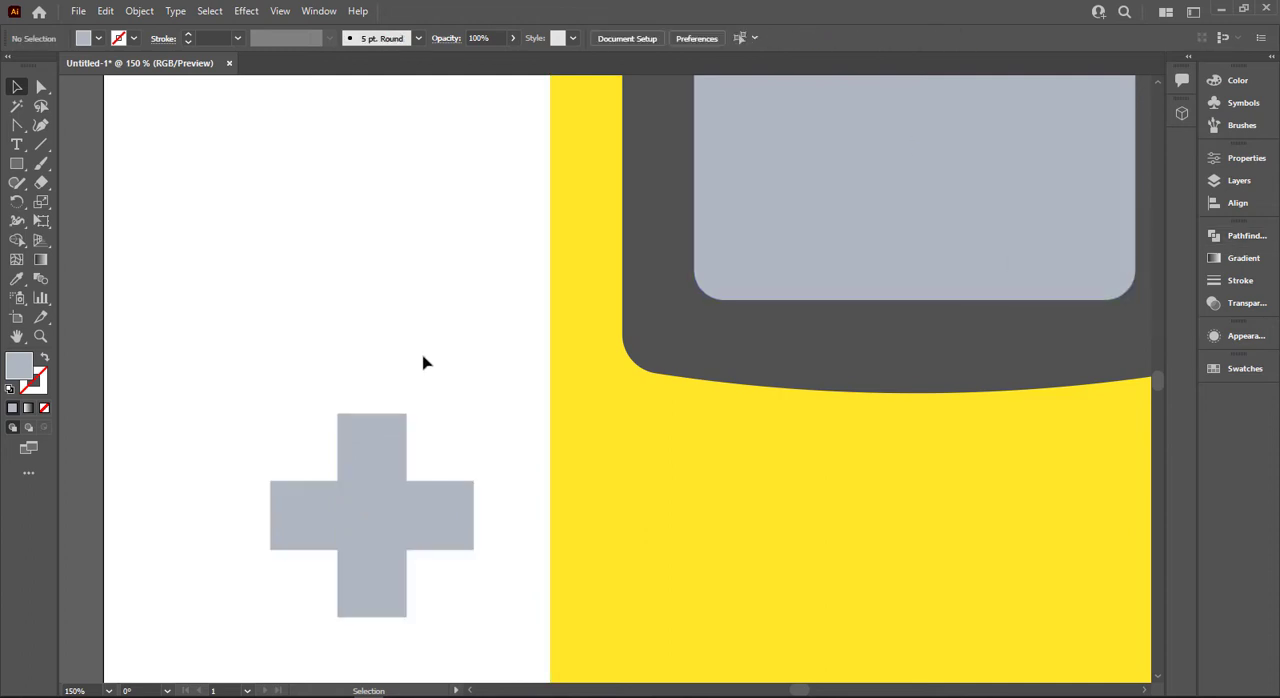
Fill the plus shape with the dark grey sampled from the screen panel.
{"action": "scroll", "coordinate": [423, 363], "scroll_direction": "down", "scroll_amount": 1}
{"action": "left_click", "coordinate": [364, 471]}
{"action": "key", "text": "i"}
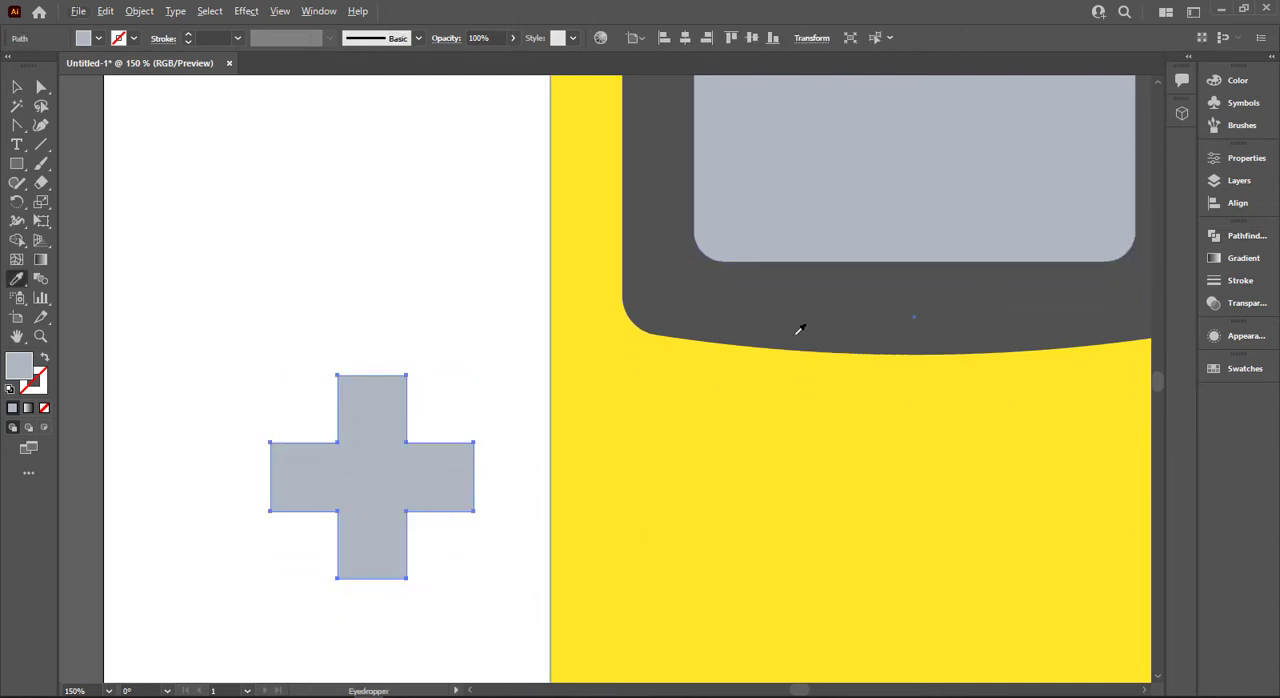
{"action": "left_click", "coordinate": [797, 326]}
Slightly round the corners of the dark grey plus shape.
{"action": "left_click", "coordinate": [39, 90]}
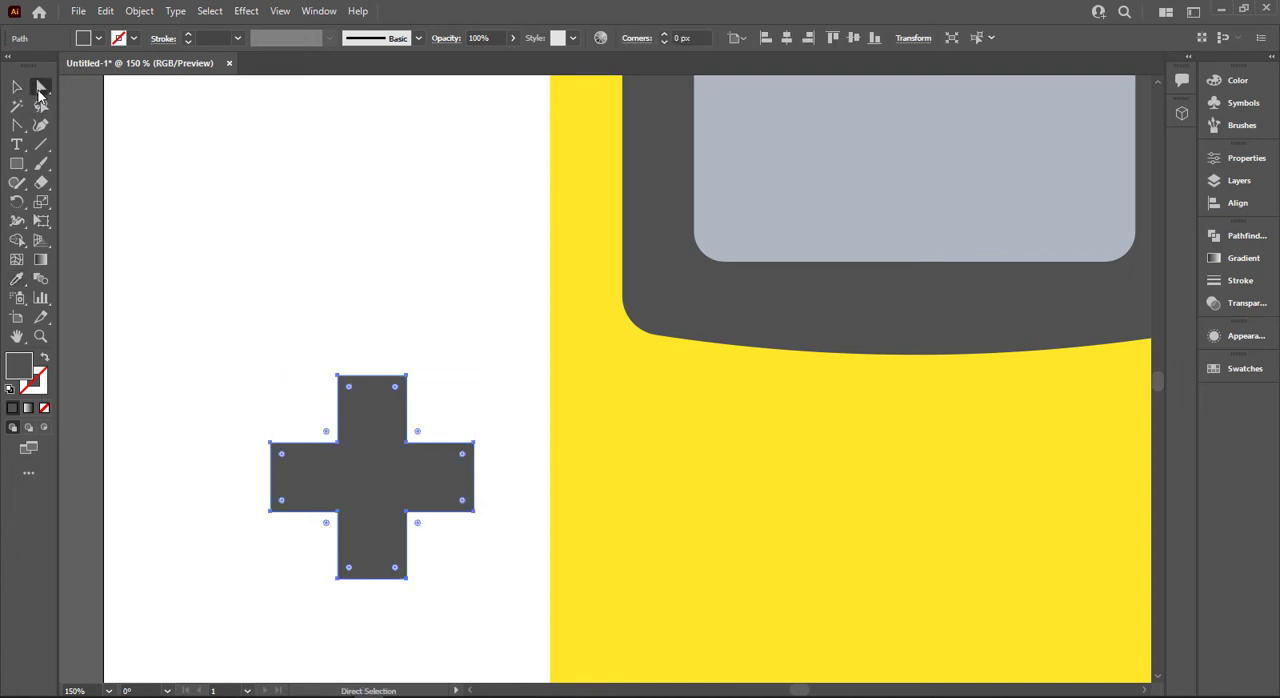
{"action": "left_click_drag", "start_coordinate": [350, 392], "coordinate": [283, 360]}
{"action": "left_click", "coordinate": [328, 374]}
Place the plus shape on the lower left of the yellow body and scale it to fit as a direction pad.
{"action": "scroll", "coordinate": [326, 377], "scroll_direction": "down", "scroll_amount": 2}
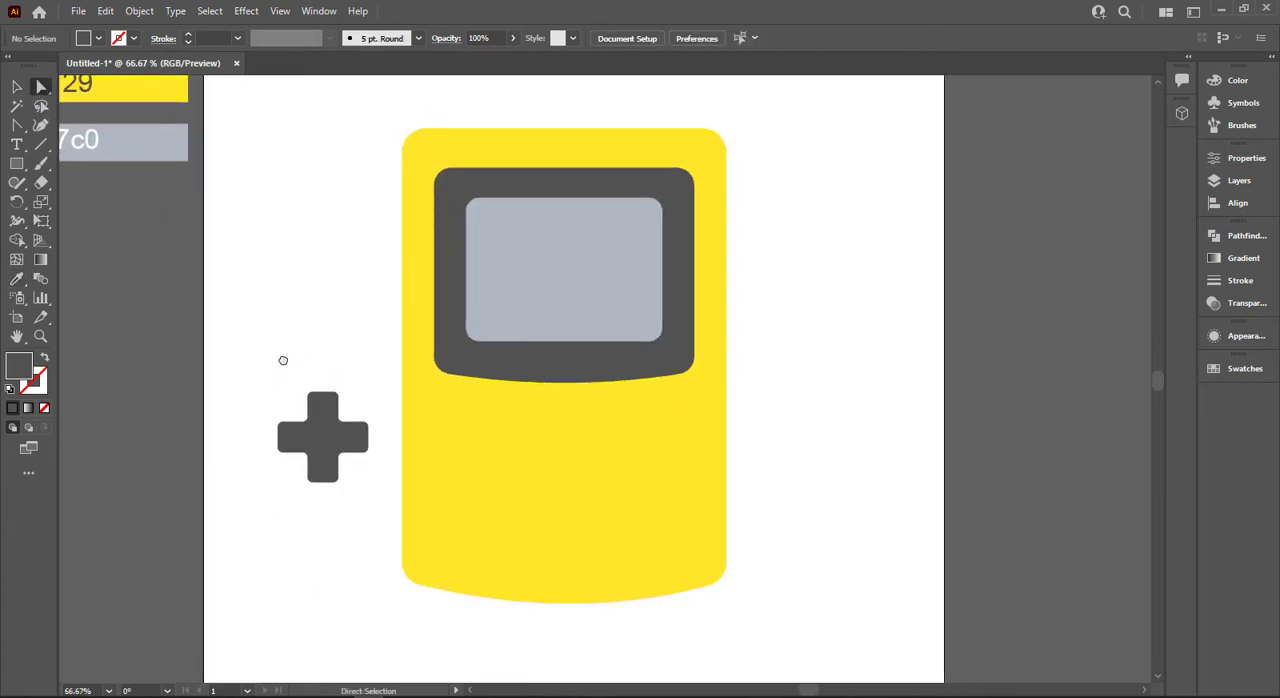
{"action": "key", "text": "v"}
{"action": "left_click_drag", "start_coordinate": [337, 477], "coordinate": [478, 482]}
{"action": "left_click", "coordinate": [340, 510]}
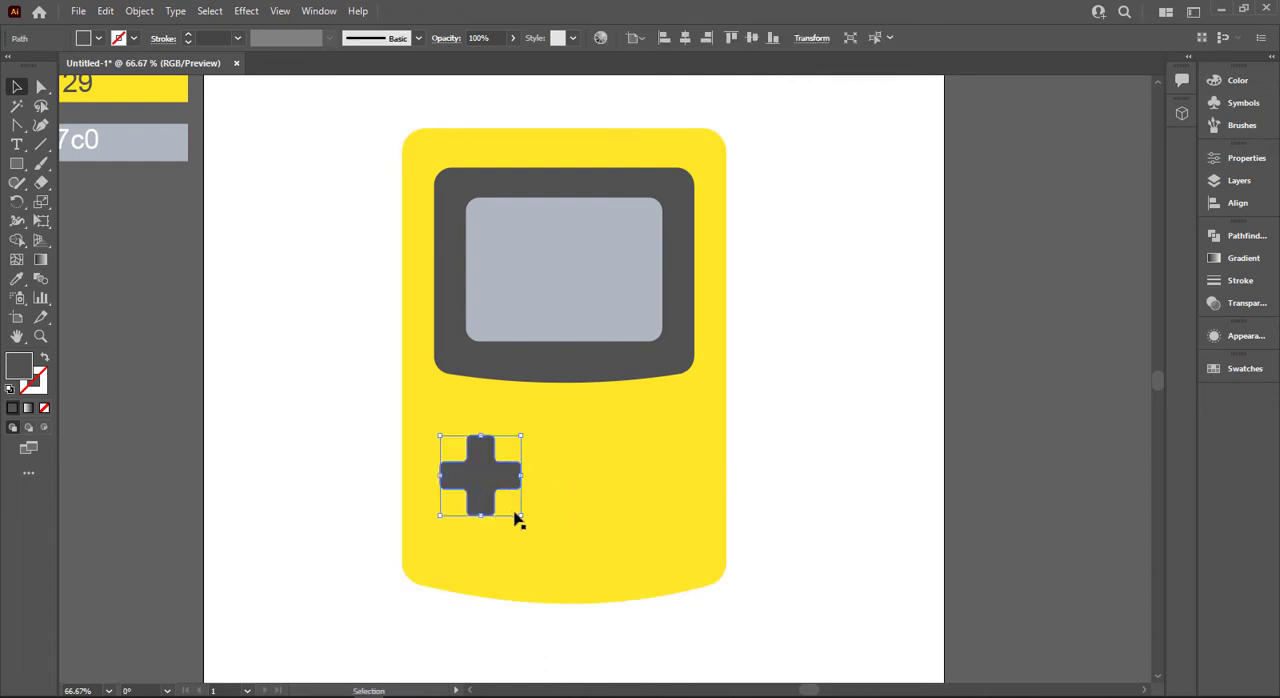
{"action": "left_click_drag", "start_coordinate": [523, 523], "coordinate": [540, 539]}
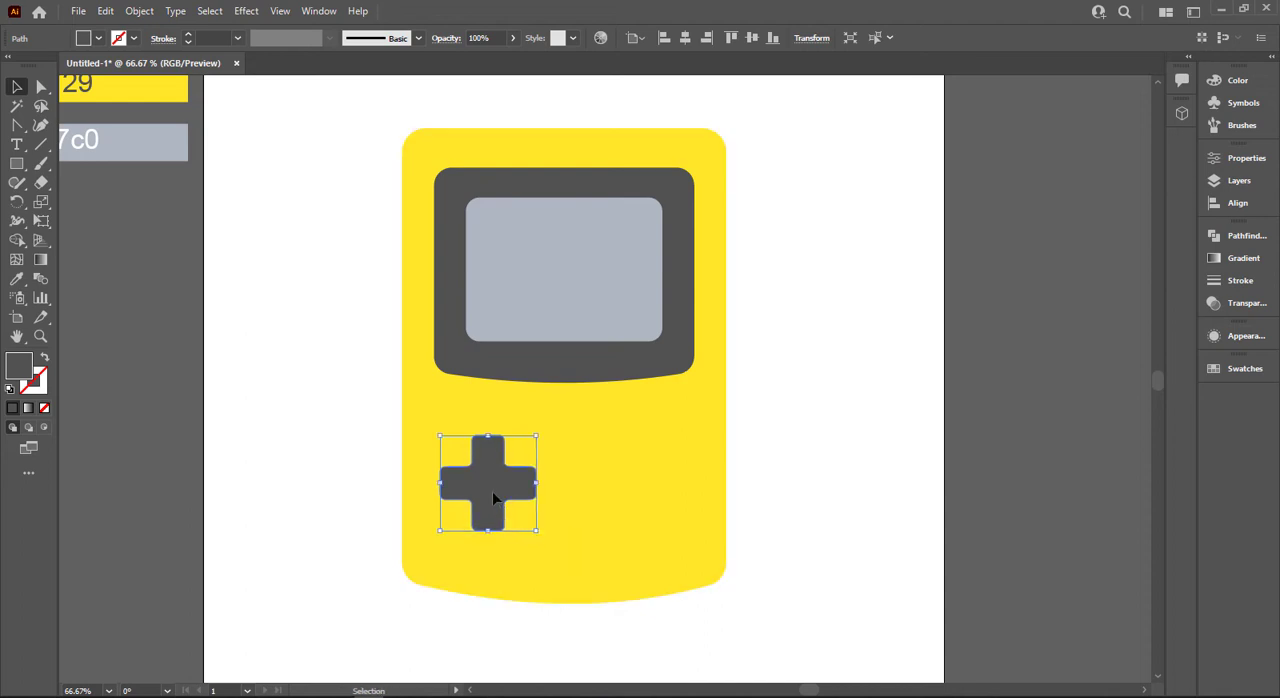
Nudge the direction pad slightly upward and draw two dark grey circular buttons placed diagonally beside it on the yellow body.
{"action": "left_click_drag", "start_coordinate": [492, 492], "coordinate": [491, 485]}
{"action": "left_click", "coordinate": [349, 421]}
{"action": "left_click", "coordinate": [16, 163]}
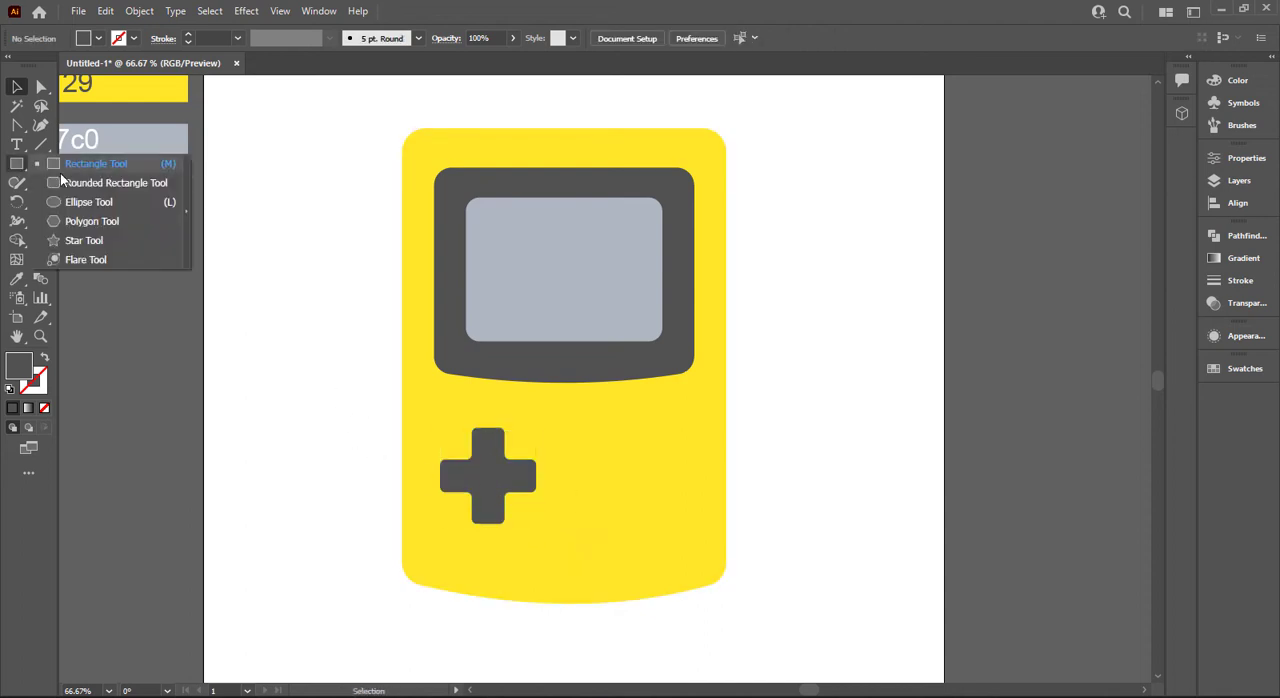
{"action": "left_click", "coordinate": [88, 202]}
{"action": "left_click_drag", "start_coordinate": [627, 466], "coordinate": [705, 444]}
{"action": "key", "text": "v"}
{"action": "left_click", "coordinate": [886, 423]}
{"action": "left_click", "coordinate": [643, 466], "text": "shift"}
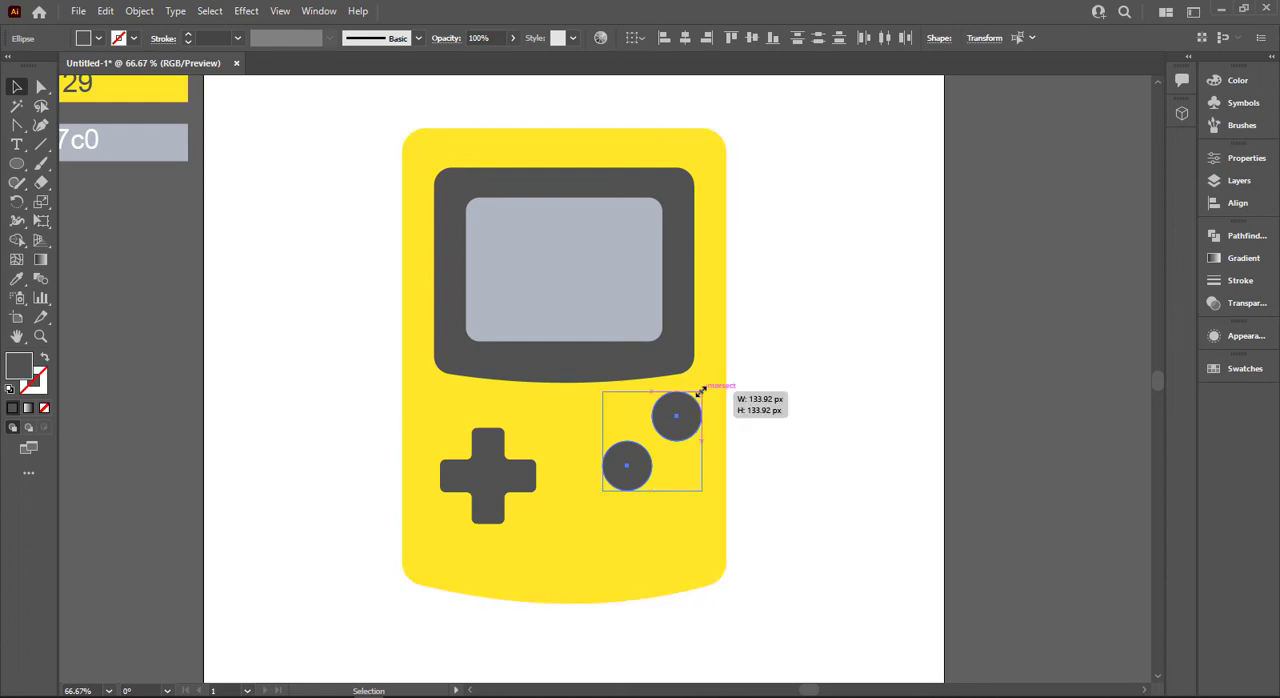
Scale the two round buttons down slightly and position them on the right side of the yellow body.
{"action": "left_click_drag", "start_coordinate": [701, 392], "coordinate": [695, 398]}
{"action": "key", "text": "ctrl+shift+a"}
{"action": "left_click_drag", "start_coordinate": [633, 463], "coordinate": [661, 447]}
{"action": "left_click_drag", "start_coordinate": [688, 406], "coordinate": [695, 398]}
{"action": "key", "text": "ctrl+shift+a"}
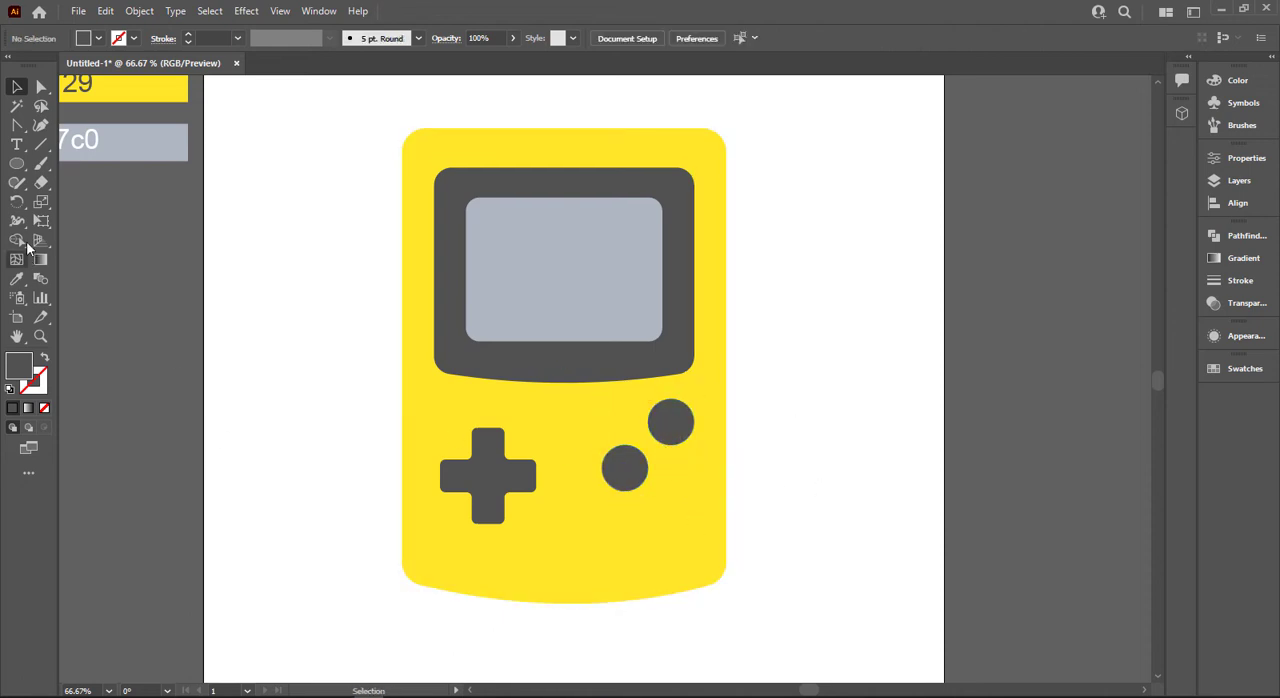
Draw a narrow dark grey rounded rectangle beside the console and place it diagonally on the lower part of the body.
{"action": "left_click", "coordinate": [16, 163]}
{"action": "left_click", "coordinate": [90, 182]}
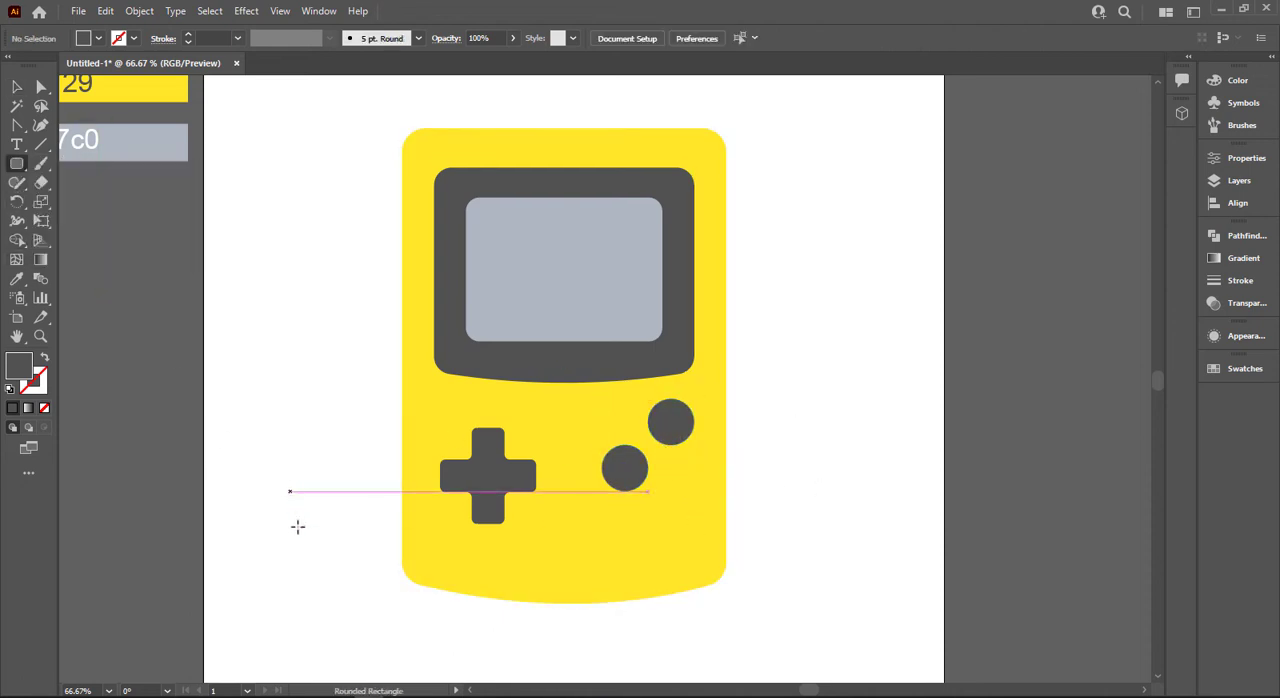
{"action": "left_click_drag", "start_coordinate": [289, 491], "coordinate": [313, 563]}
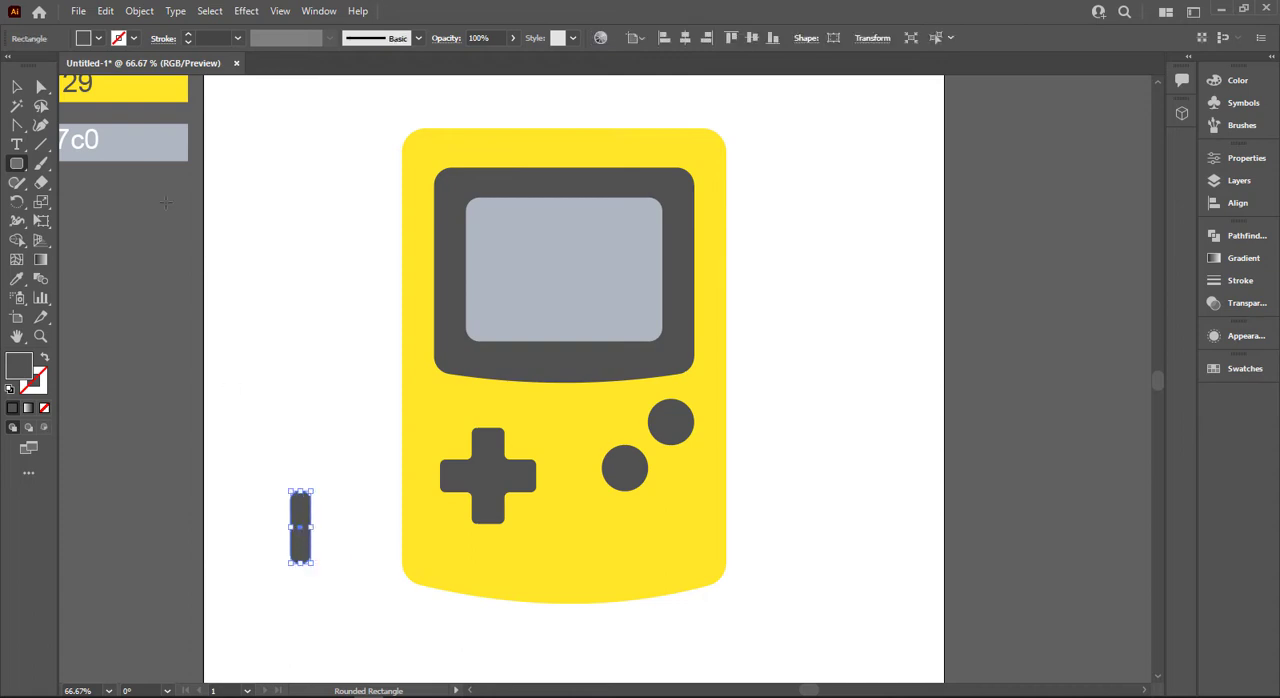
{"action": "left_click", "coordinate": [16, 88]}
{"action": "left_click_drag", "start_coordinate": [318, 485], "coordinate": [560, 556]}
{"action": "left_click", "coordinate": [337, 495]}
Turn the slanted bar into a thin, short horizontal bar near the lower edge of the yellow body.
{"action": "scroll", "coordinate": [560, 556], "scroll_direction": "up", "scroll_amount": 2}
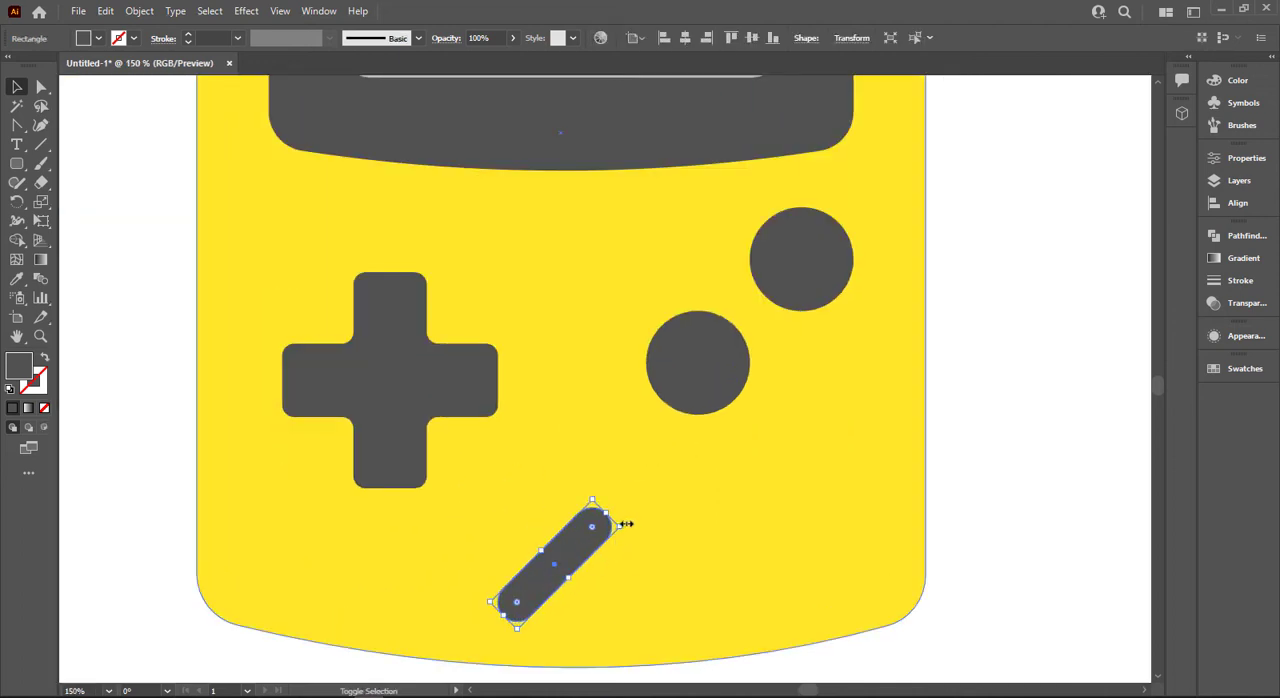
{"action": "left_click_drag", "start_coordinate": [626, 523], "coordinate": [646, 563]}
{"action": "left_click_drag", "start_coordinate": [555, 565], "coordinate": [621, 587]}
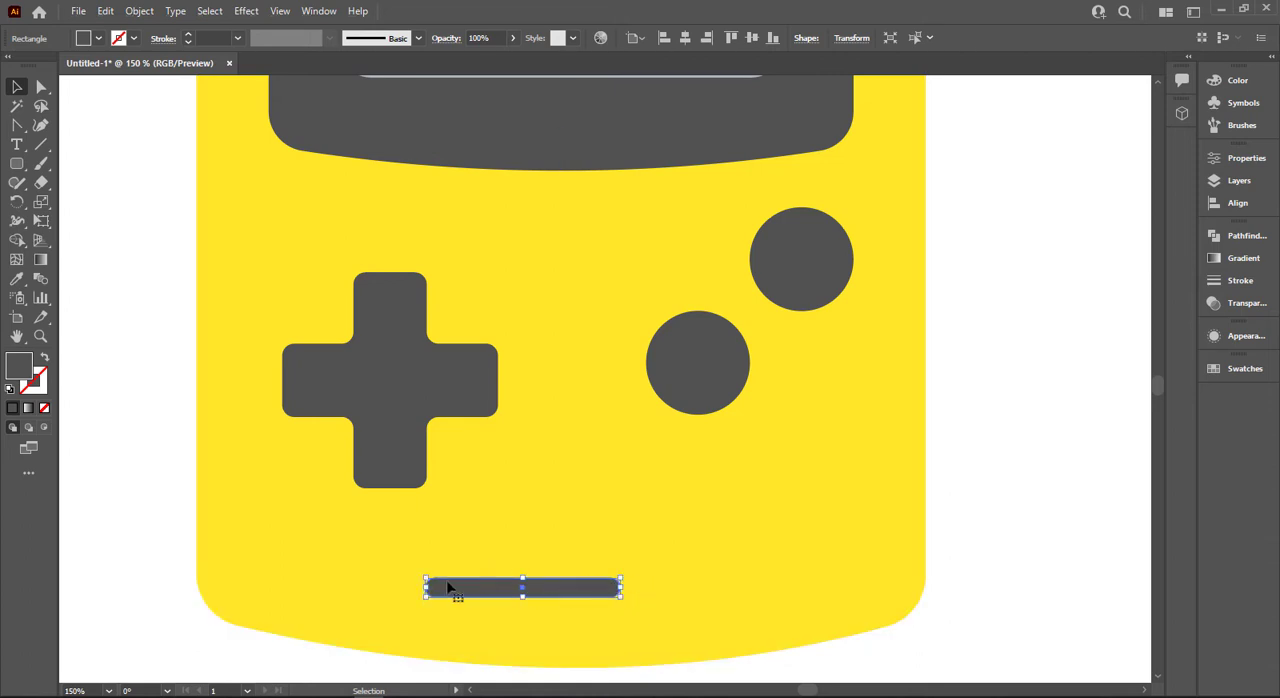
{"action": "key", "text": "a"}
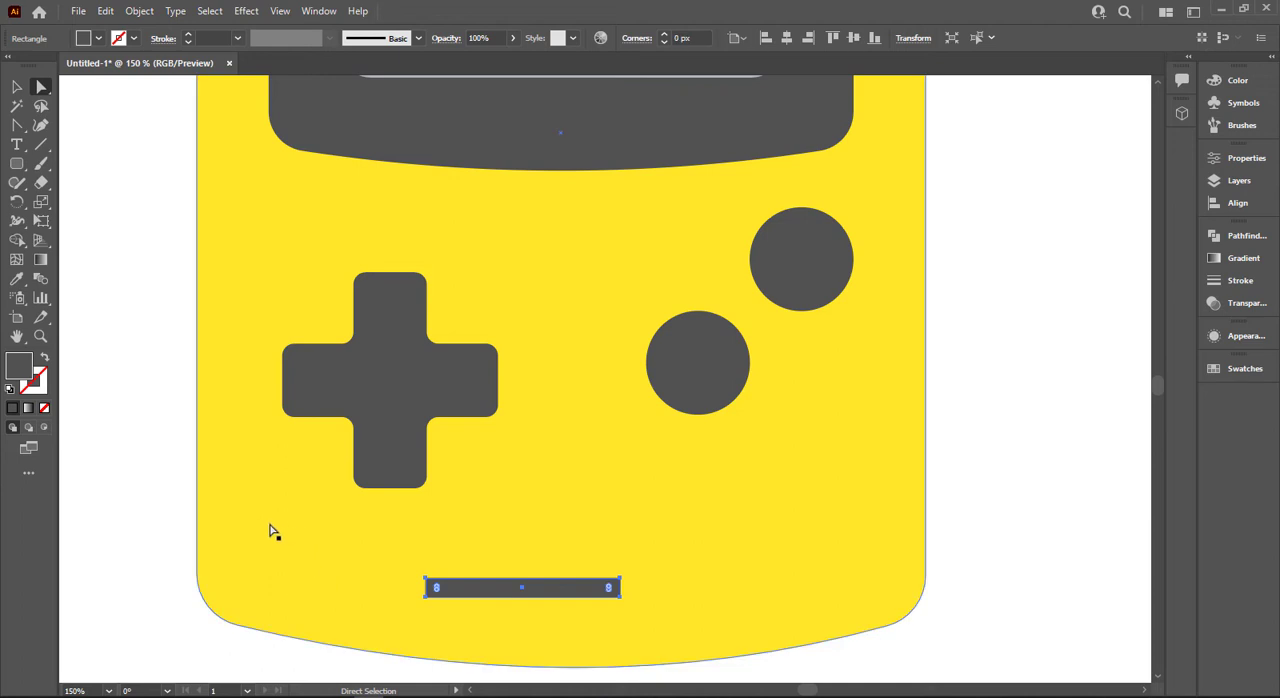
{"action": "key", "text": "v"}
{"action": "left_click_drag", "start_coordinate": [620, 588], "coordinate": [531, 594]}
Fully round the ends of the short bar and move it slightly up and toward the body's centre.
{"action": "key", "text": "a"}
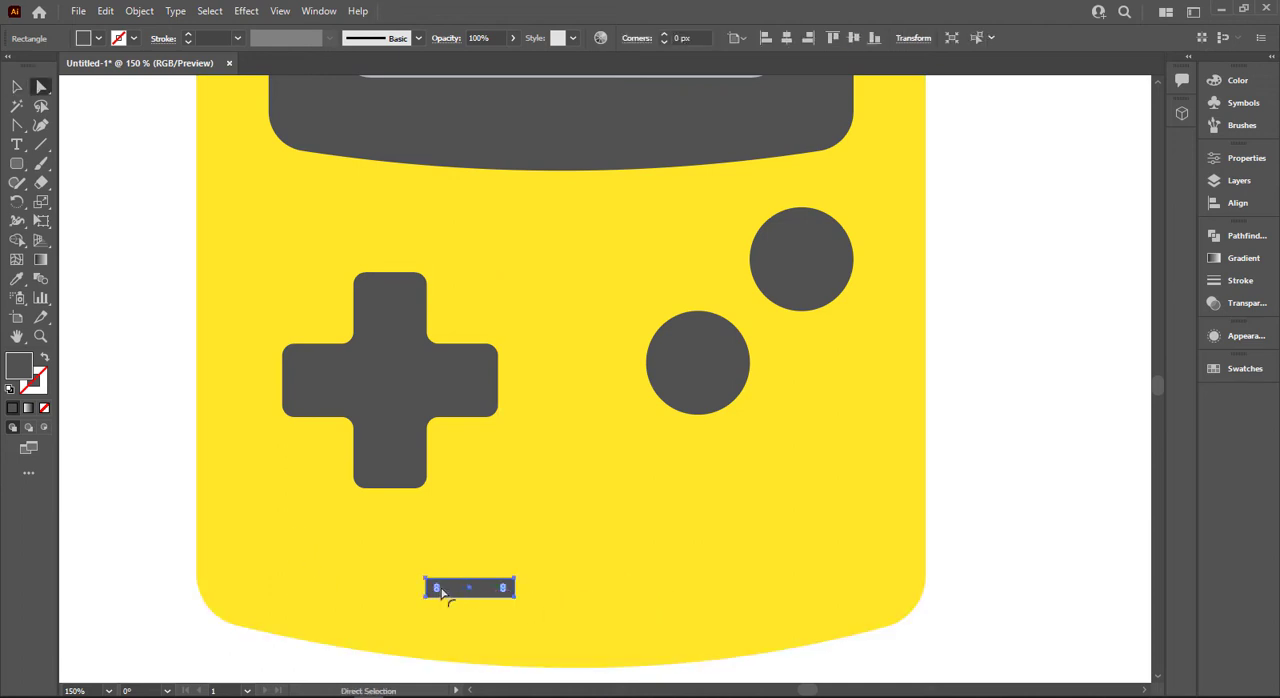
{"action": "left_click_drag", "start_coordinate": [439, 590], "coordinate": [531, 566]}
{"action": "left_click", "coordinate": [201, 506]}
{"action": "left_click", "coordinate": [133, 499]}
Duplicate the rounded bar horizontally to its right and group the two bars.
{"action": "key", "text": "v"}
{"action": "left_click_drag", "start_coordinate": [531, 567], "coordinate": [662, 575]}
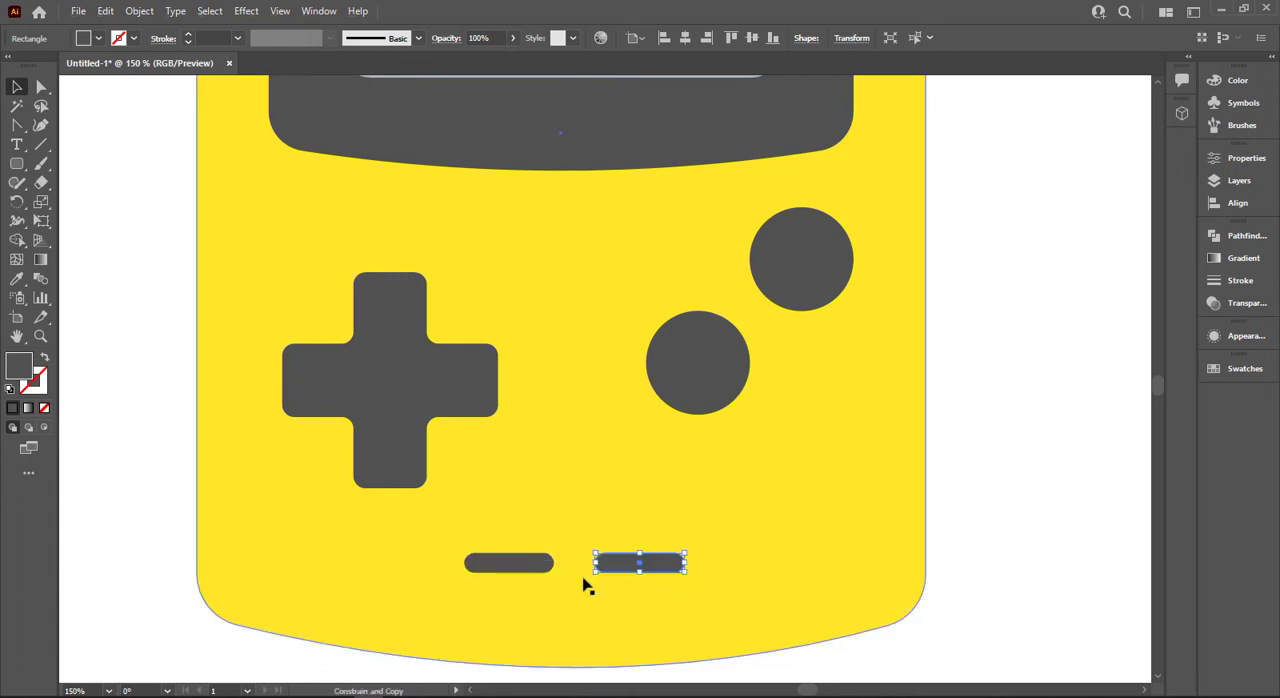
{"action": "left_click", "coordinate": [522, 578], "text": "shift"}
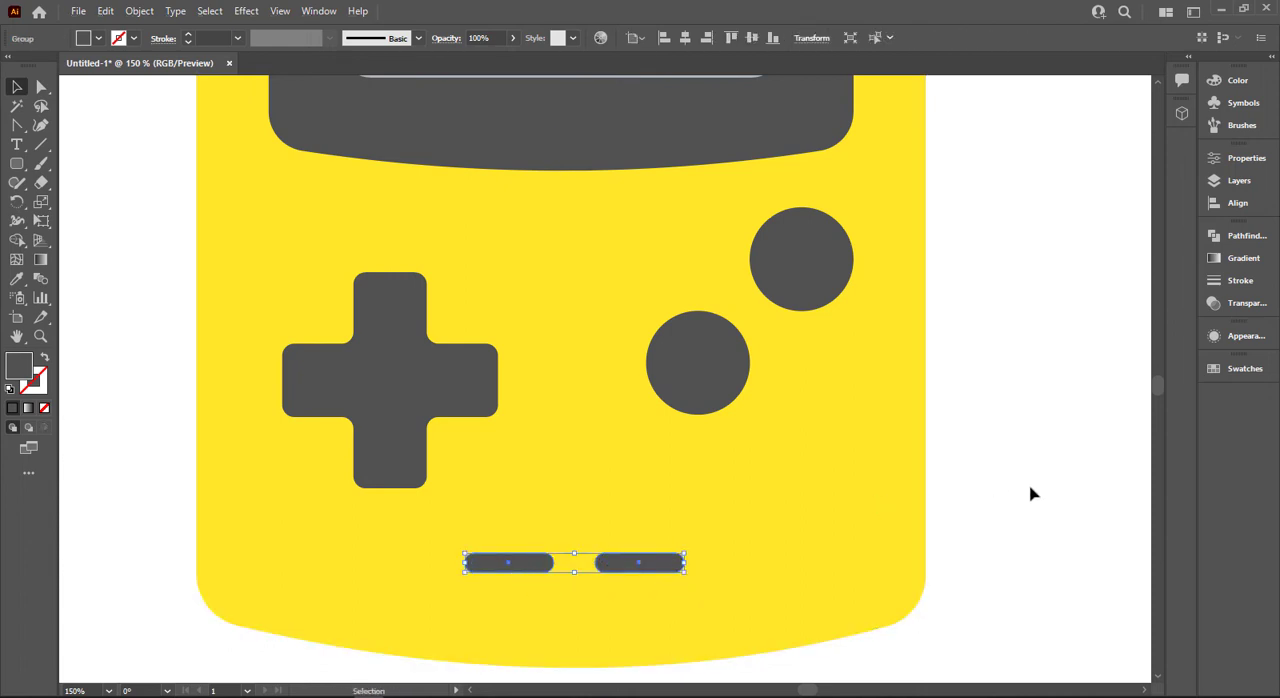
Try to horizontally centre the bars together with the other selected console parts.
{"action": "left_click_drag", "start_coordinate": [1031, 492], "coordinate": [340, 565]}
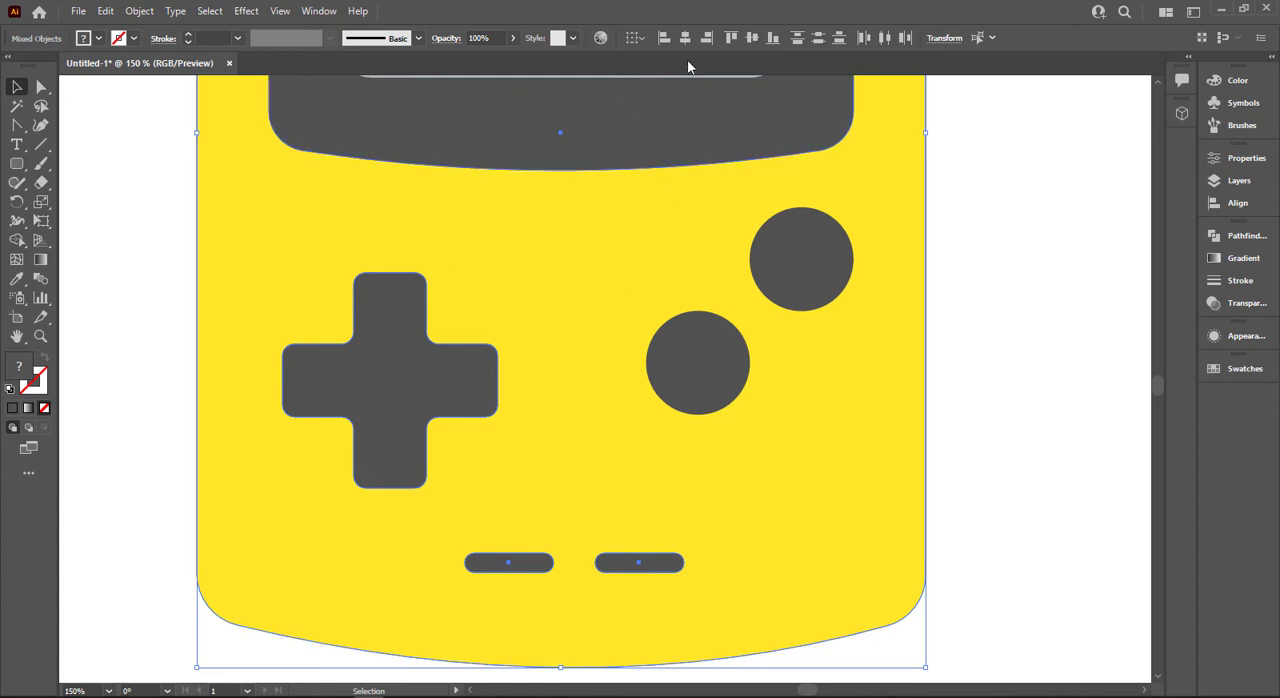
{"action": "left_click", "coordinate": [685, 39]}
{"action": "key", "text": "ctrl+z"}
Select only the pair of bars and the yellow body and align them by their horizontal centres.
{"action": "left_click", "coordinate": [963, 446]}
{"action": "scroll", "coordinate": [963, 446], "scroll_direction": "down", "scroll_amount": 5}
{"action": "left_click_drag", "start_coordinate": [1009, 431], "coordinate": [781, 452]}
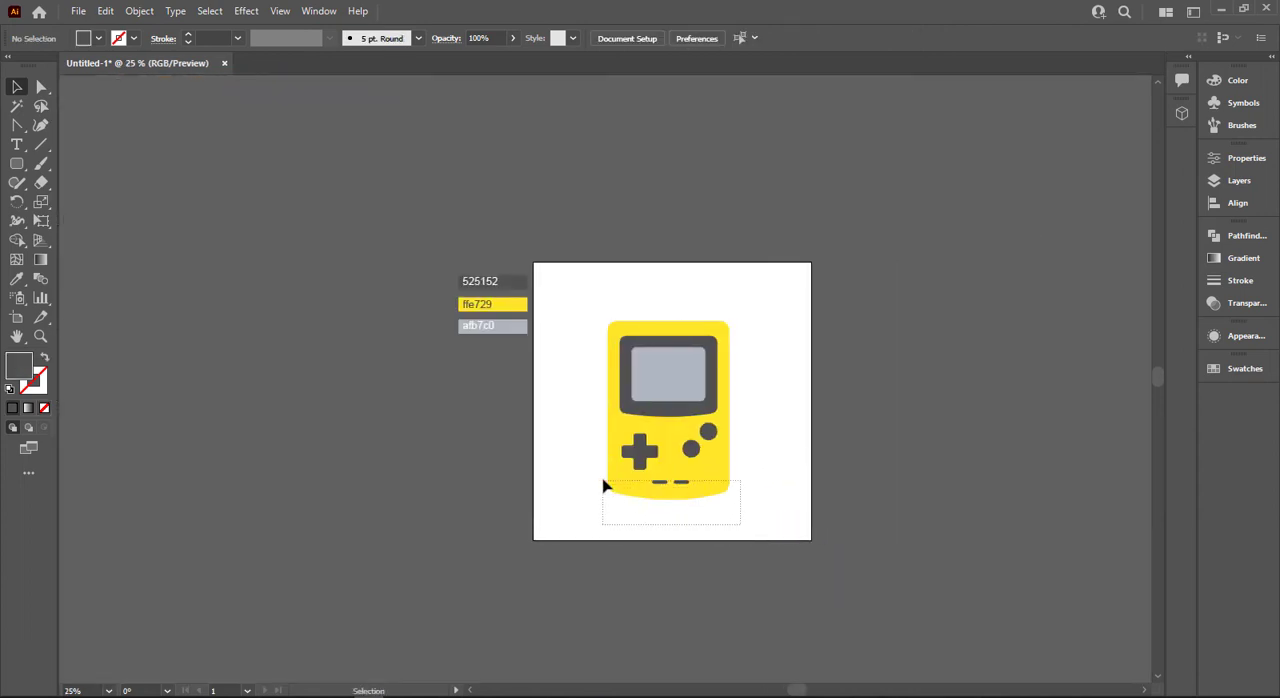
{"action": "left_click_drag", "start_coordinate": [603, 485], "coordinate": [603, 482]}
{"action": "left_click", "coordinate": [687, 40]}
Align the screen and its dark panel with the horizontal centre of the yellow body.
{"action": "left_click_drag", "start_coordinate": [784, 275], "coordinate": [480, 347]}
{"action": "left_click_drag", "start_coordinate": [597, 299], "coordinate": [764, 387]}
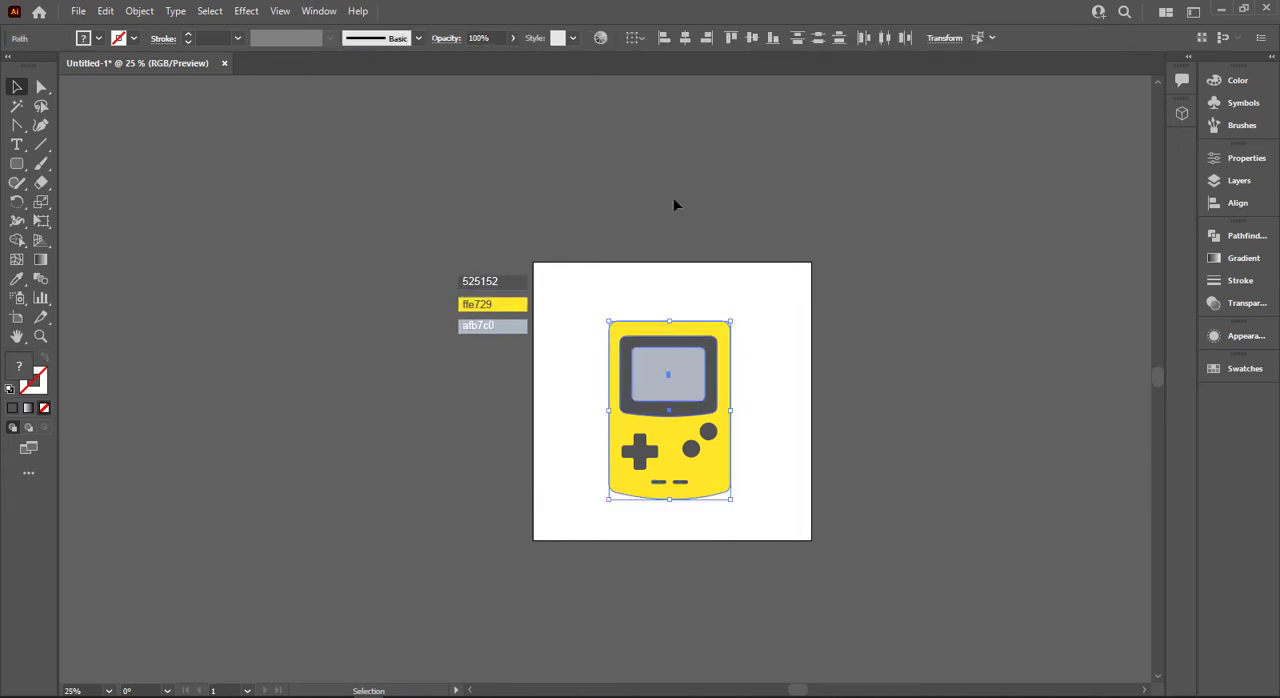
{"action": "left_click", "coordinate": [740, 351]}
{"action": "scroll", "coordinate": [740, 351], "scroll_direction": "up", "scroll_amount": 2}
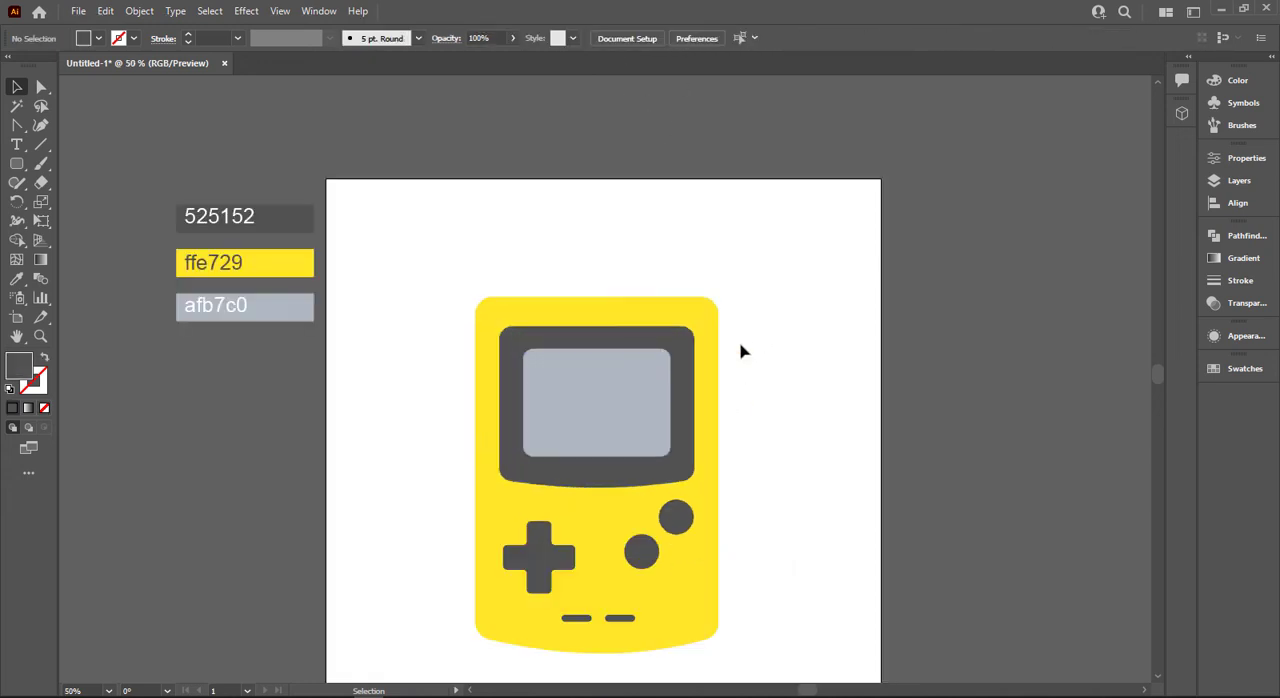
{"action": "scroll", "coordinate": [725, 518], "scroll_direction": "down", "scroll_amount": 3}
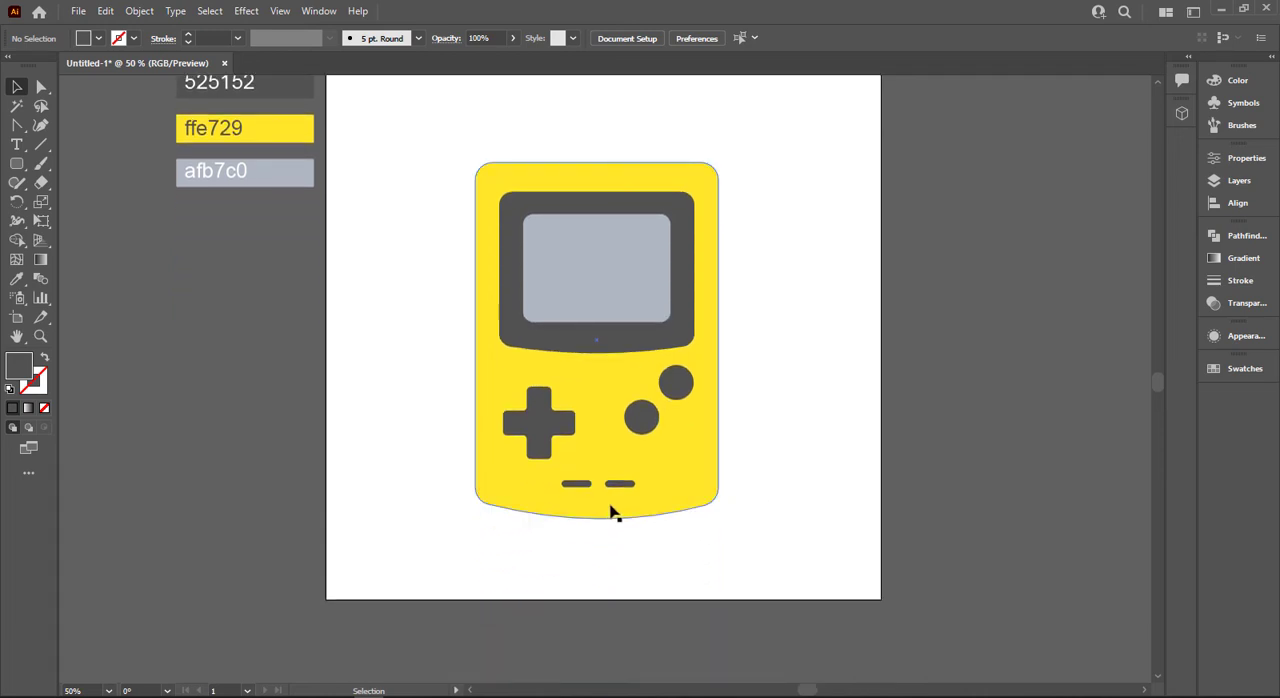
{"action": "left_click", "coordinate": [545, 228]}
{"action": "left_click", "coordinate": [482, 172]}
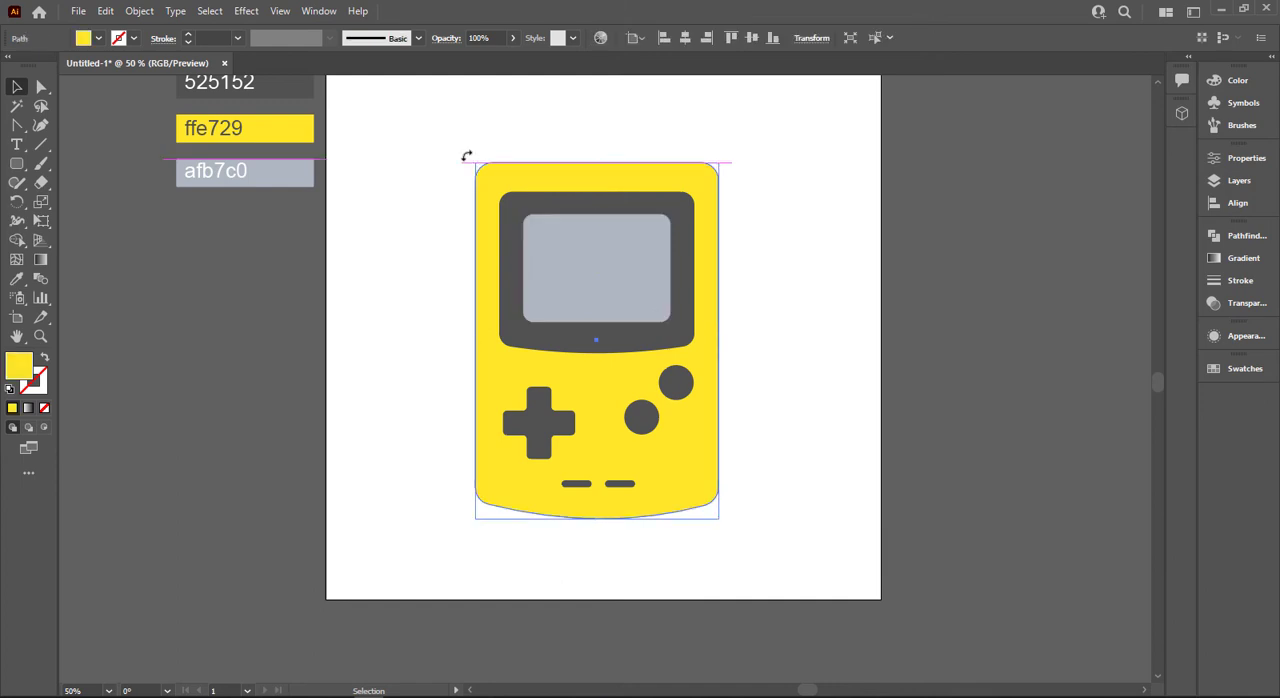
{"action": "left_click", "coordinate": [760, 403]}
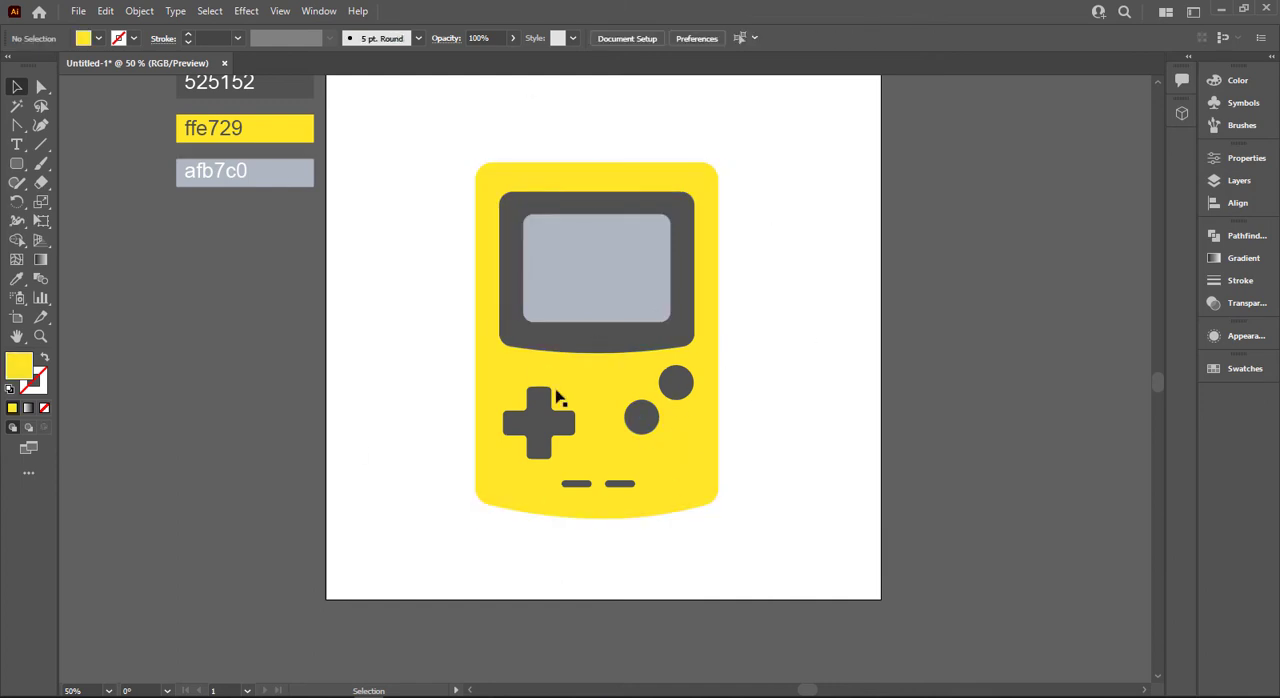
Fill the pair of small bars with the light grey sampled from the afb7c0 swatch.
{"action": "scroll", "coordinate": [584, 402], "scroll_direction": "up", "scroll_amount": 1}
{"action": "left_click", "coordinate": [576, 516]}
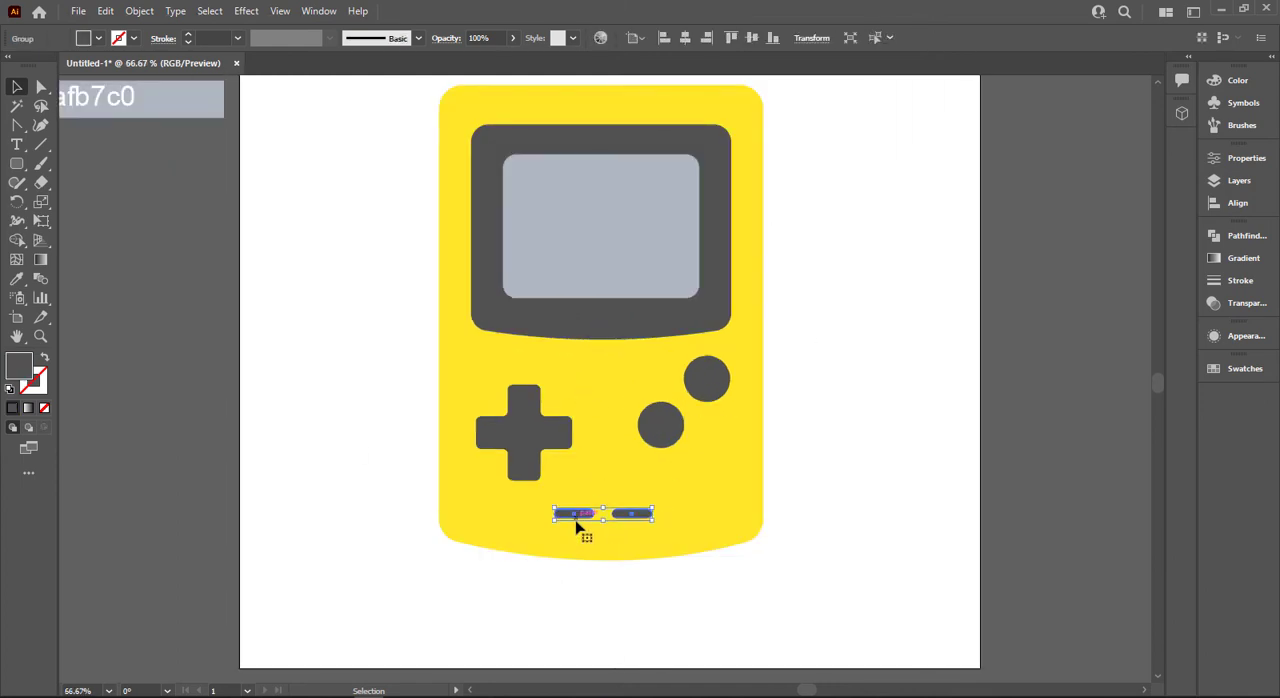
{"action": "scroll", "coordinate": [512, 468], "scroll_direction": "up", "scroll_amount": 1}
{"action": "key", "text": "i"}
{"action": "left_click", "coordinate": [216, 139]}
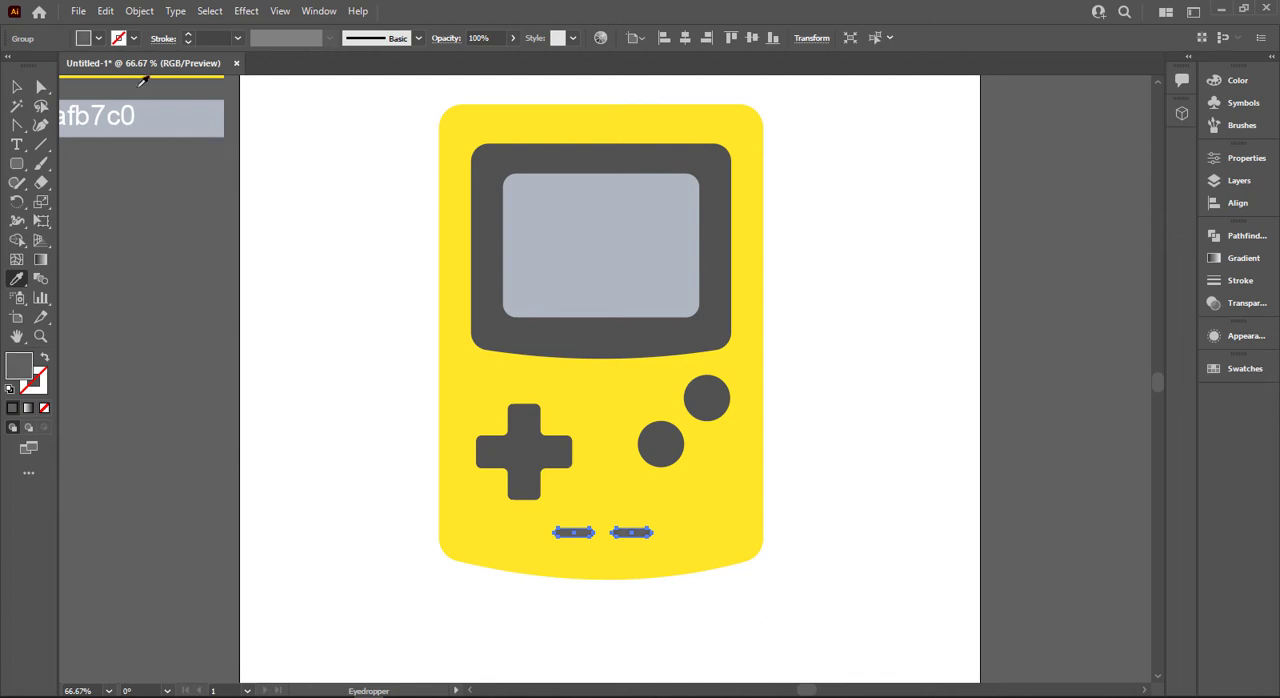
{"action": "left_click", "coordinate": [193, 111]}
{"action": "left_click", "coordinate": [17, 87]}
{"action": "left_click", "coordinate": [403, 491]}
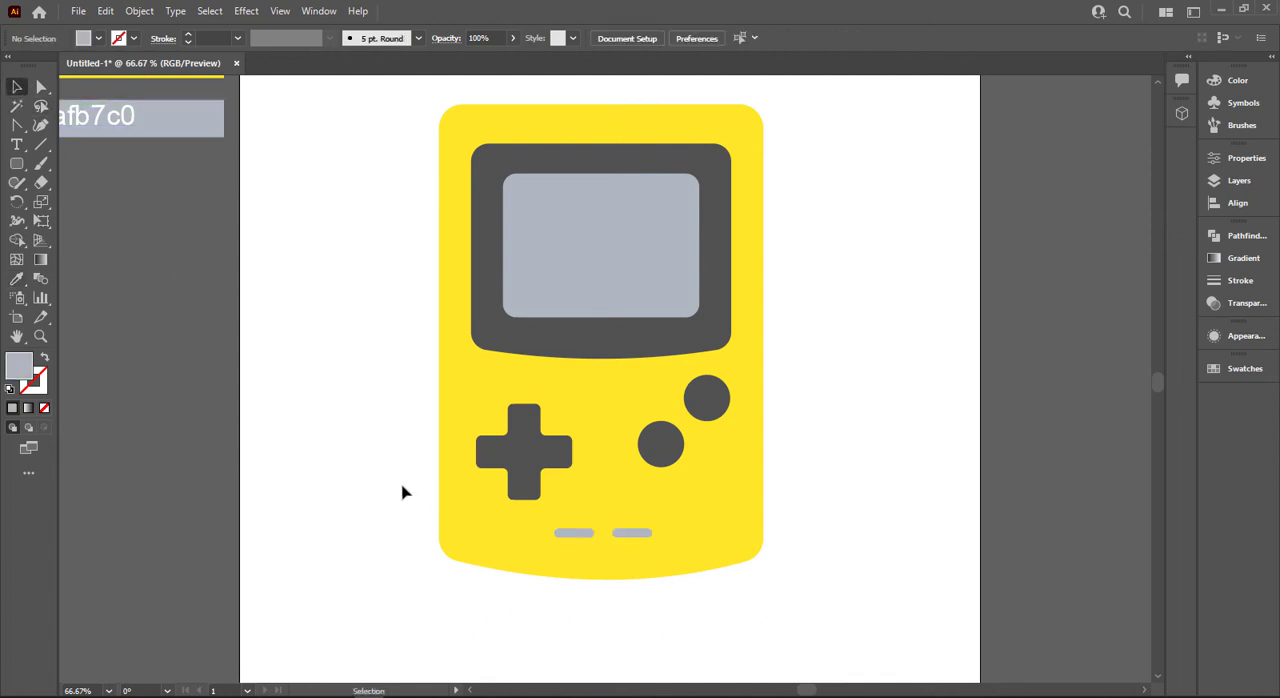
Select every part of the console and group them into one object.
{"action": "scroll", "coordinate": [384, 501], "scroll_direction": "up", "scroll_amount": 1}
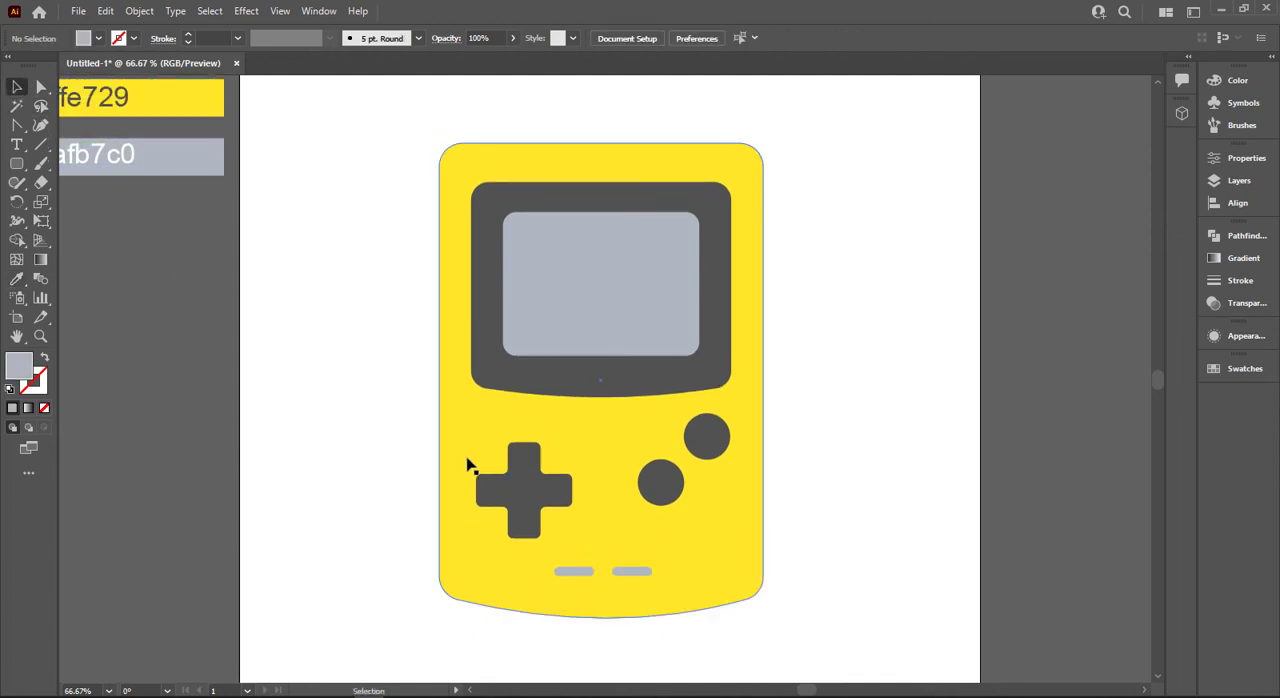
{"action": "mouse_move", "coordinate": [360, 142]}
{"action": "left_mouse_down"}
{"action": "mouse_move", "coordinate": [726, 549]}
{"action": "mouse_move", "coordinate": [843, 649]}
{"action": "left_mouse_up"}
{"action": "key", "text": "ctrl+g"}
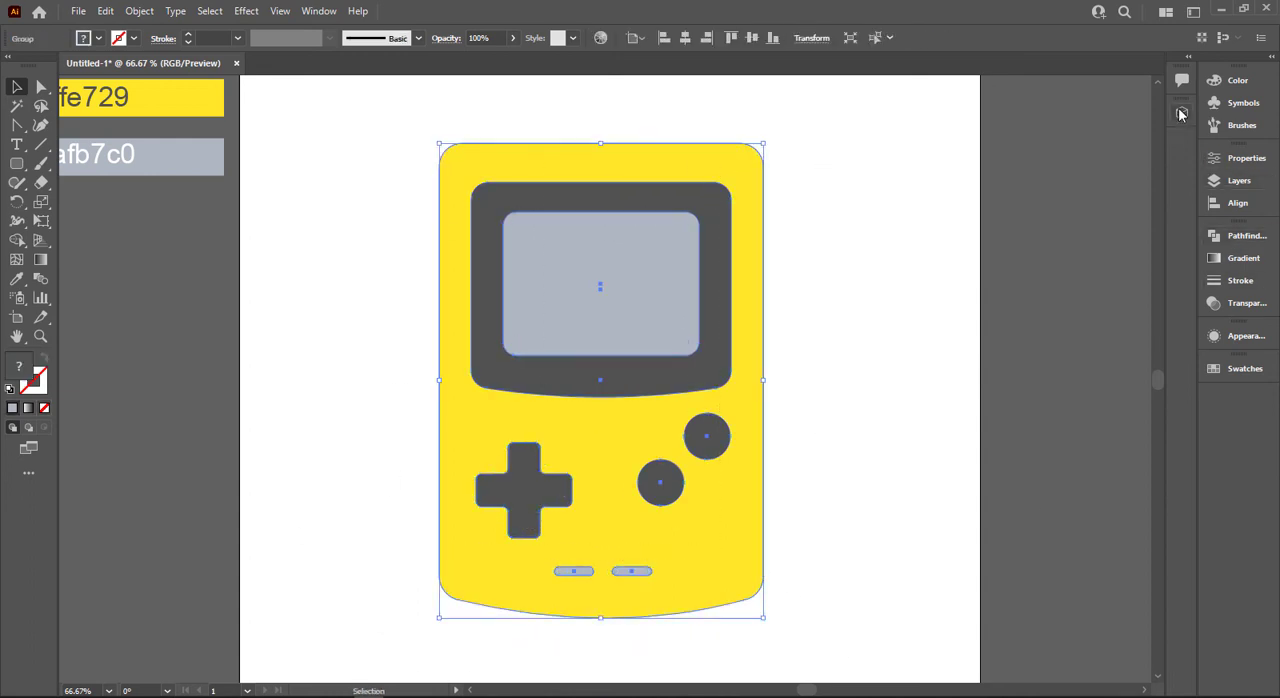
Tilt the console group slightly counterclockwise and apply the Inflate 3D type to it.
{"action": "left_click", "coordinate": [1180, 113]}
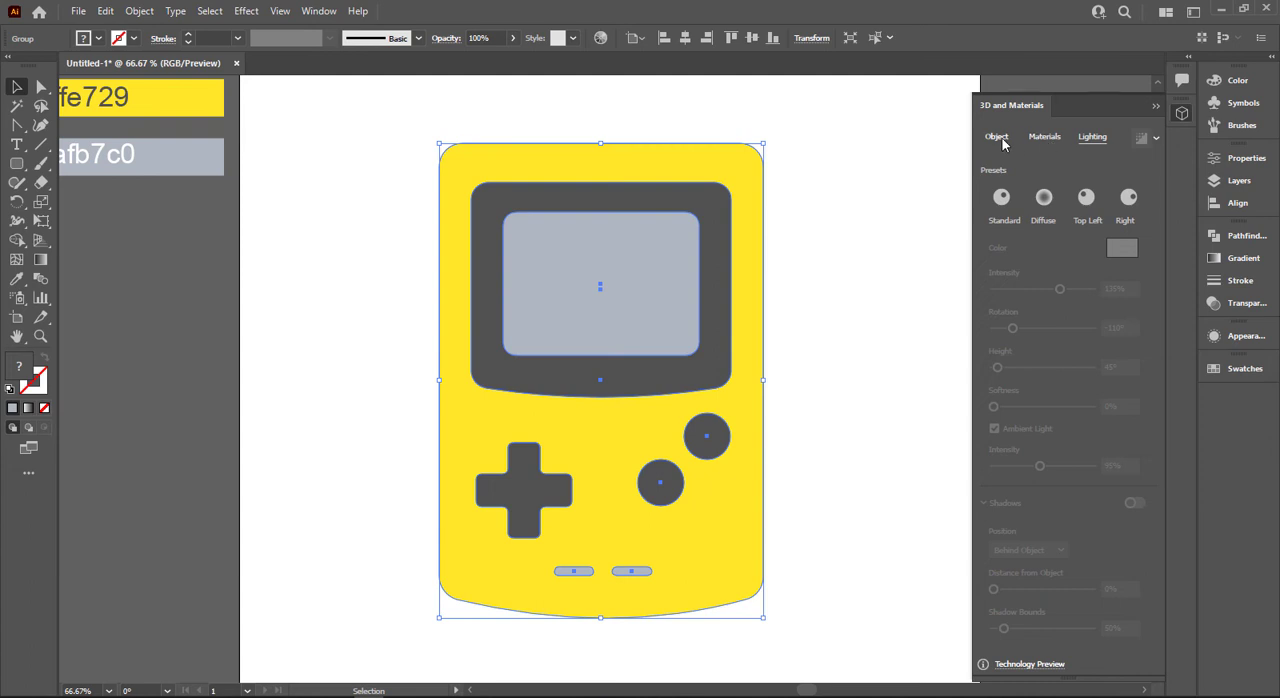
{"action": "left_click", "coordinate": [997, 137]}
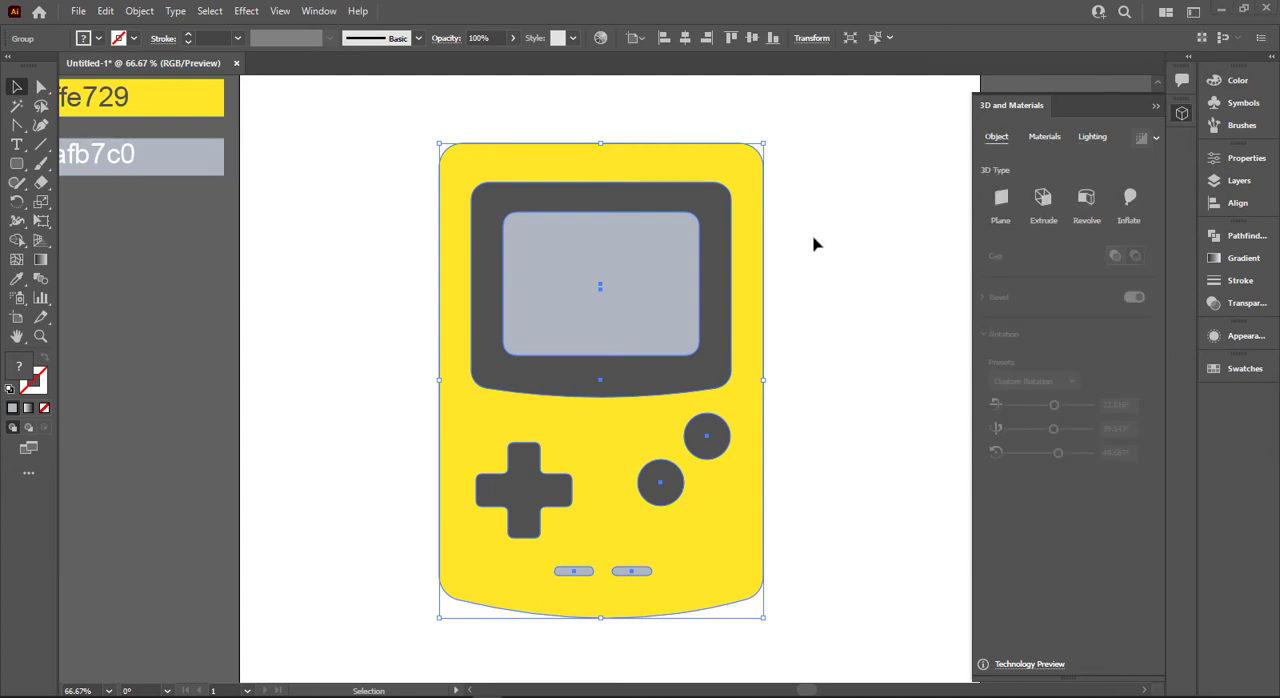
{"action": "left_click", "coordinate": [1134, 198]}
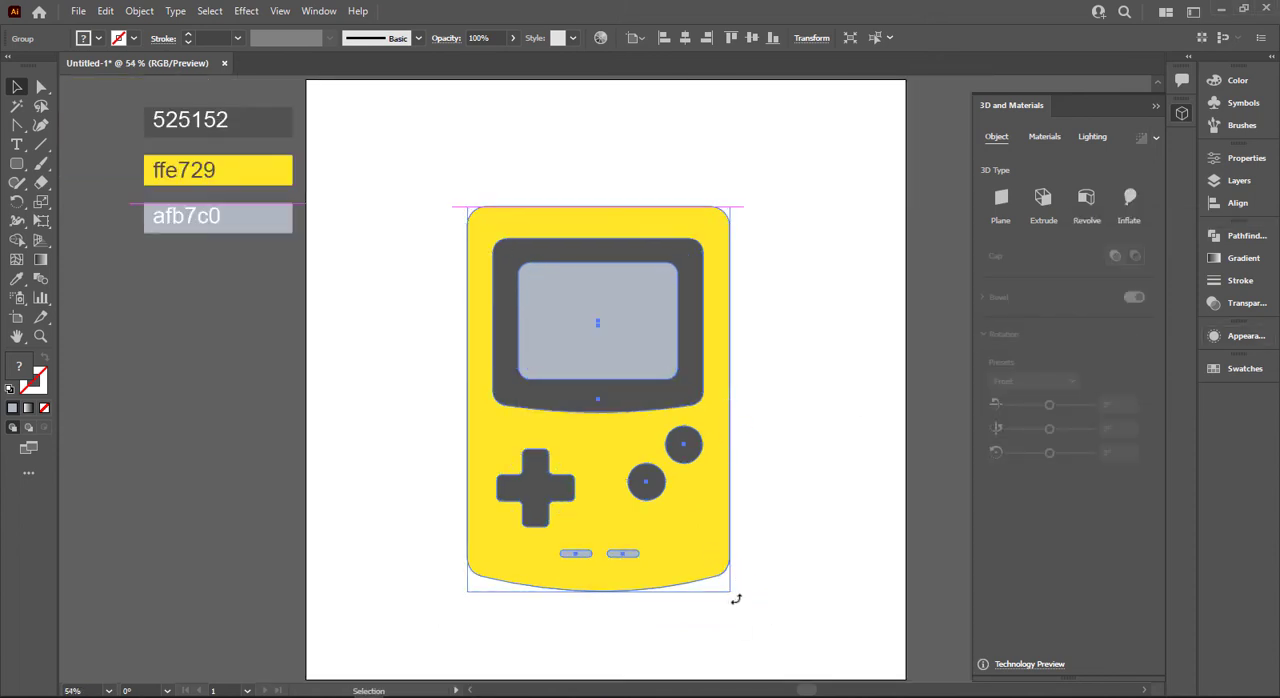
{"action": "left_click_drag", "start_coordinate": [737, 598], "coordinate": [783, 583]}
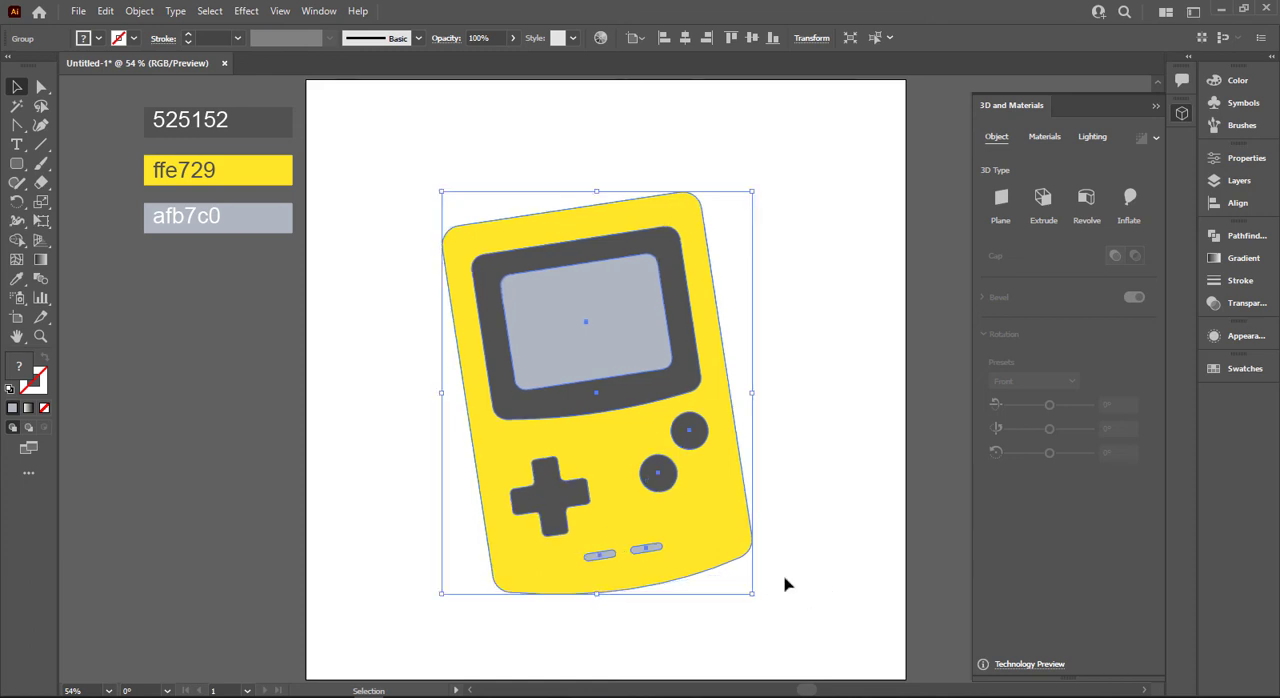
{"action": "left_click", "coordinate": [1128, 203]}
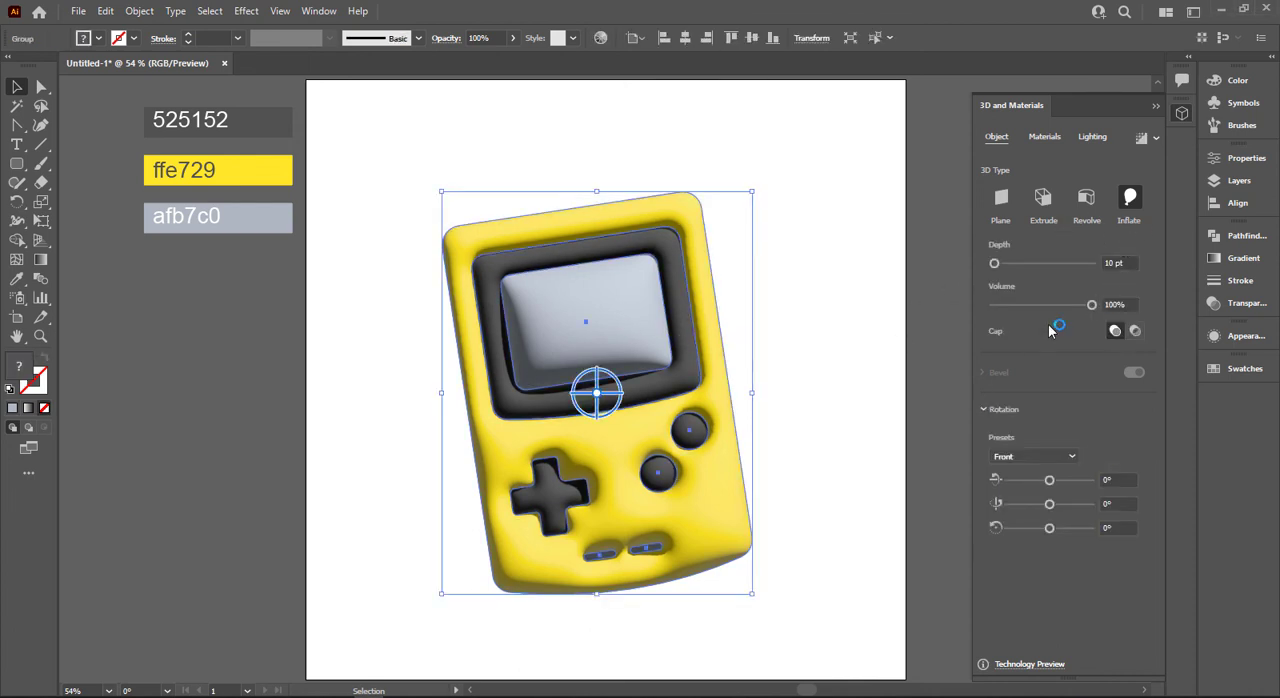
Set the console's 3D light rotation to -113° and its light height to 57°.
{"action": "left_click", "coordinate": [1040, 138]}
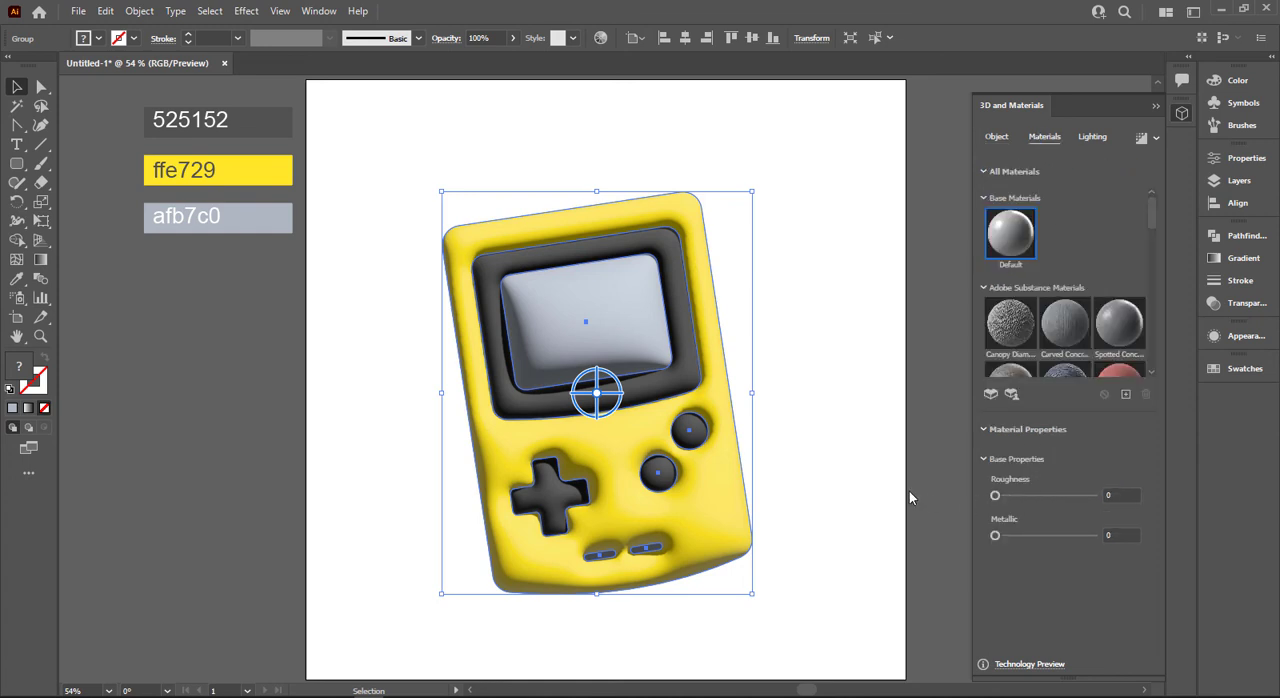
{"action": "left_click", "coordinate": [1097, 138]}
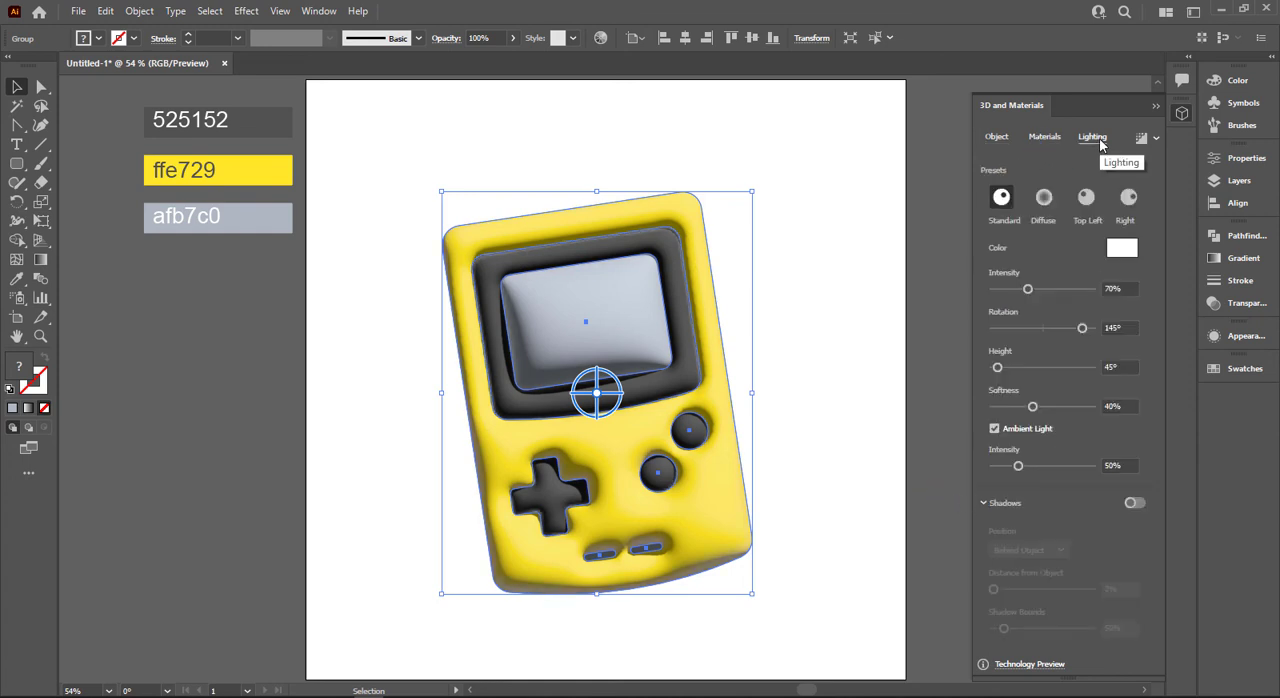
{"action": "left_click", "coordinate": [1112, 289]}
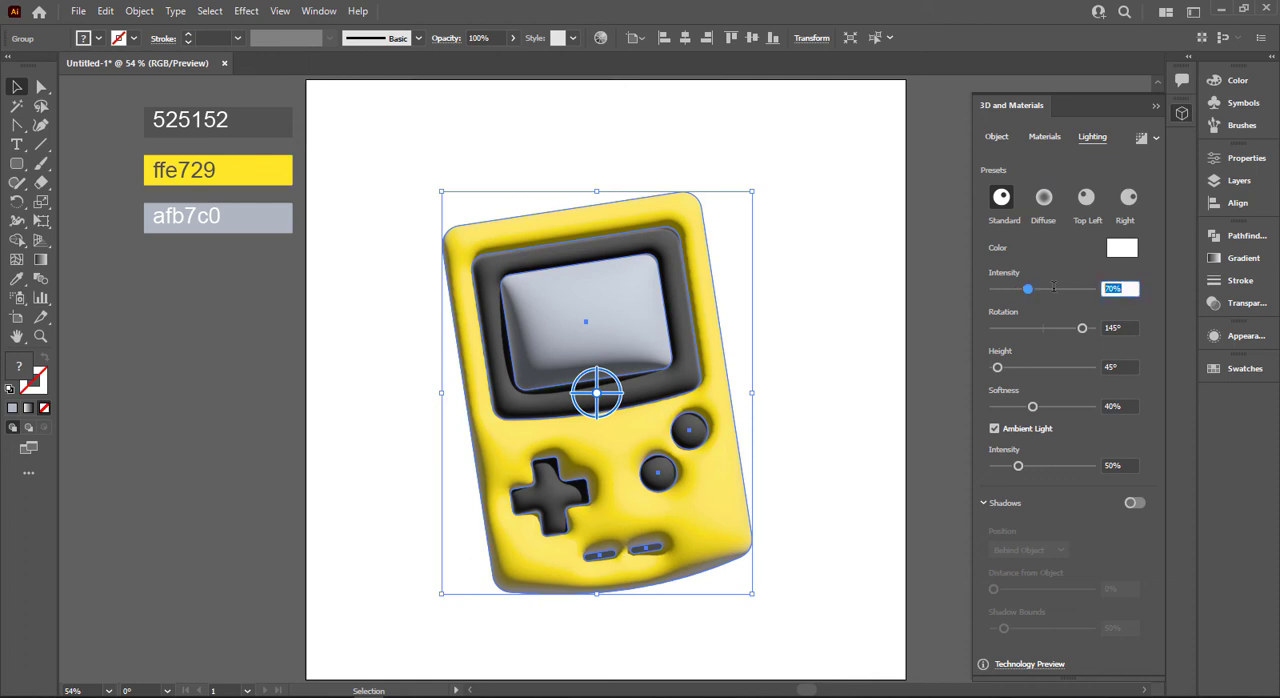
{"action": "left_click", "coordinate": [1118, 328]}
{"action": "type", "text": "-113"}
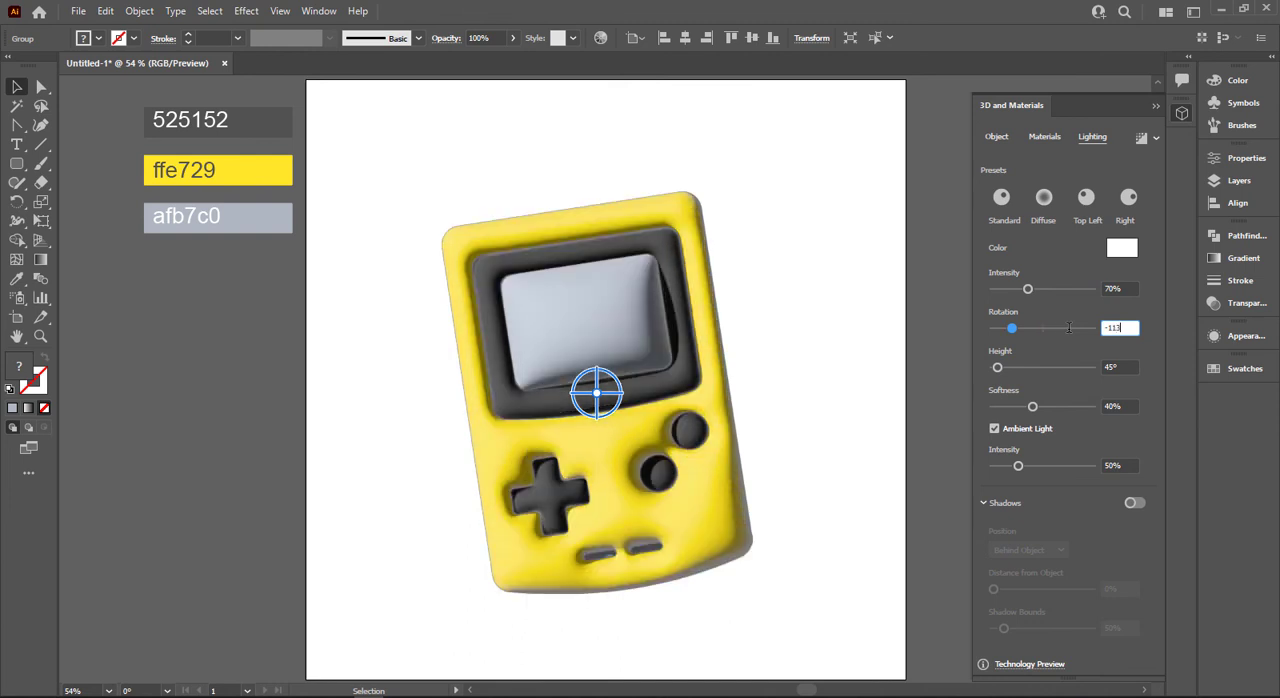
{"action": "left_click", "coordinate": [1110, 366]}
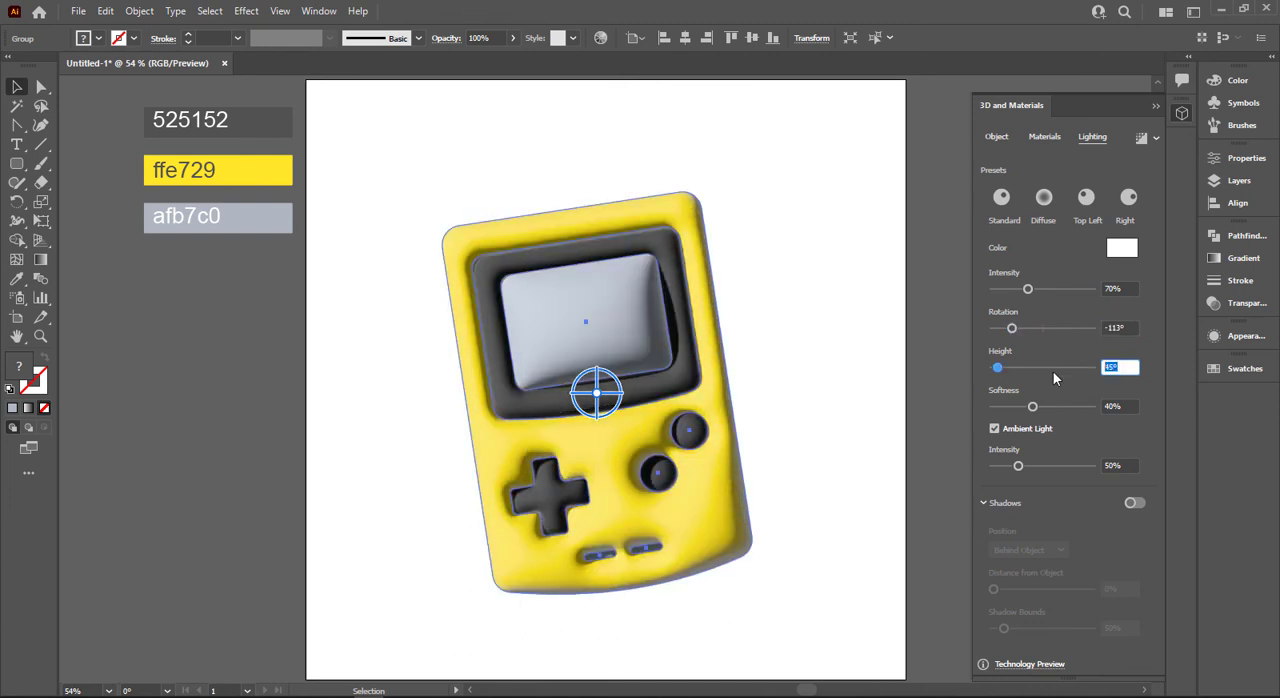
{"action": "type", "text": "57"}
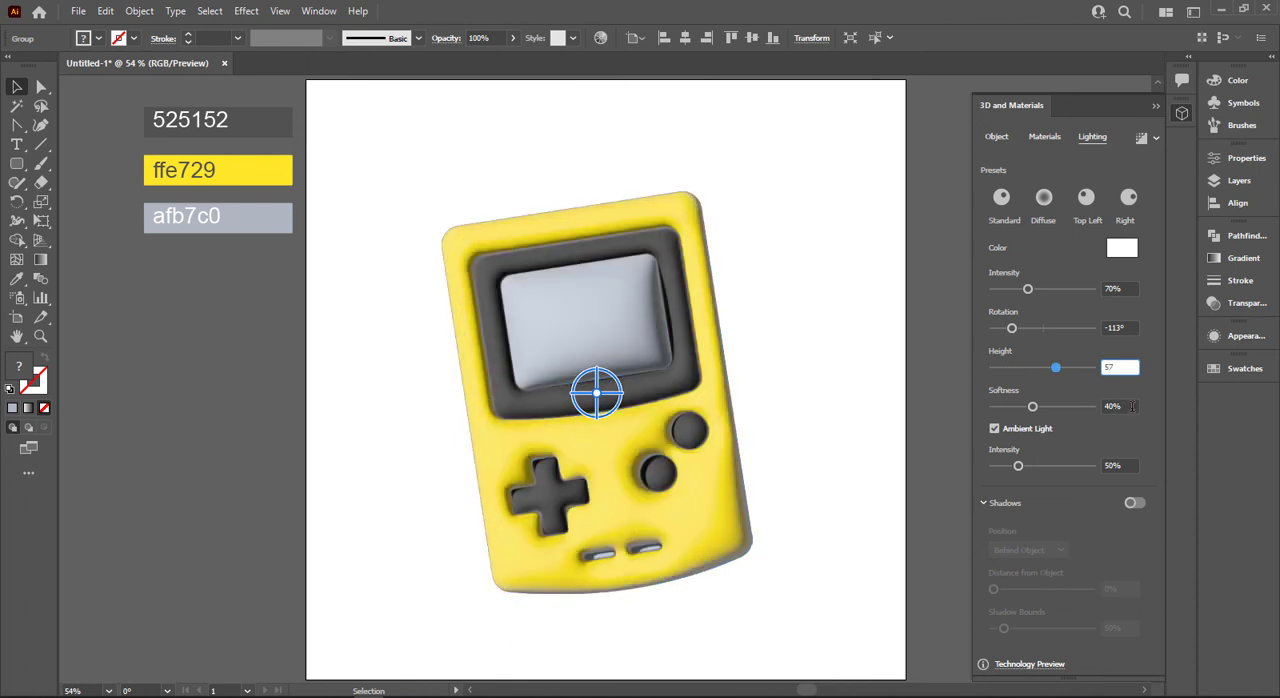
Try light softness values of 16% and 27%, and set the softness back to 40%.
{"action": "left_click", "coordinate": [1130, 406]}
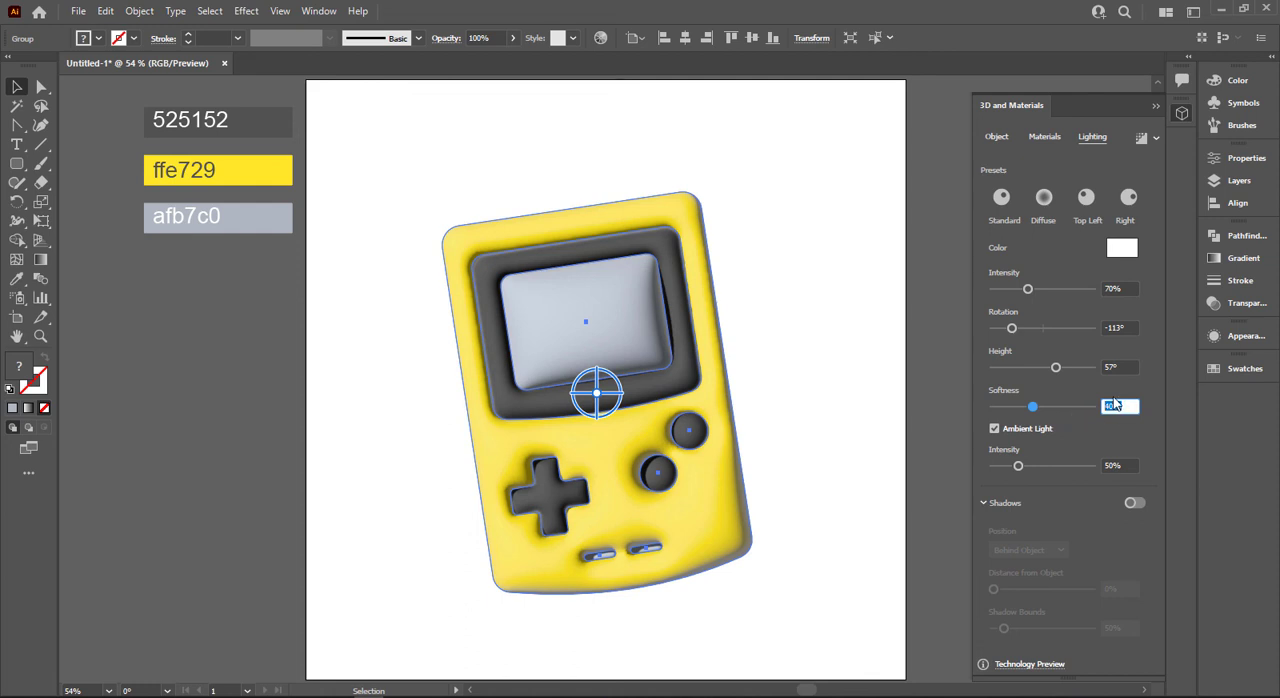
{"action": "left_click", "coordinate": [1009, 406]}
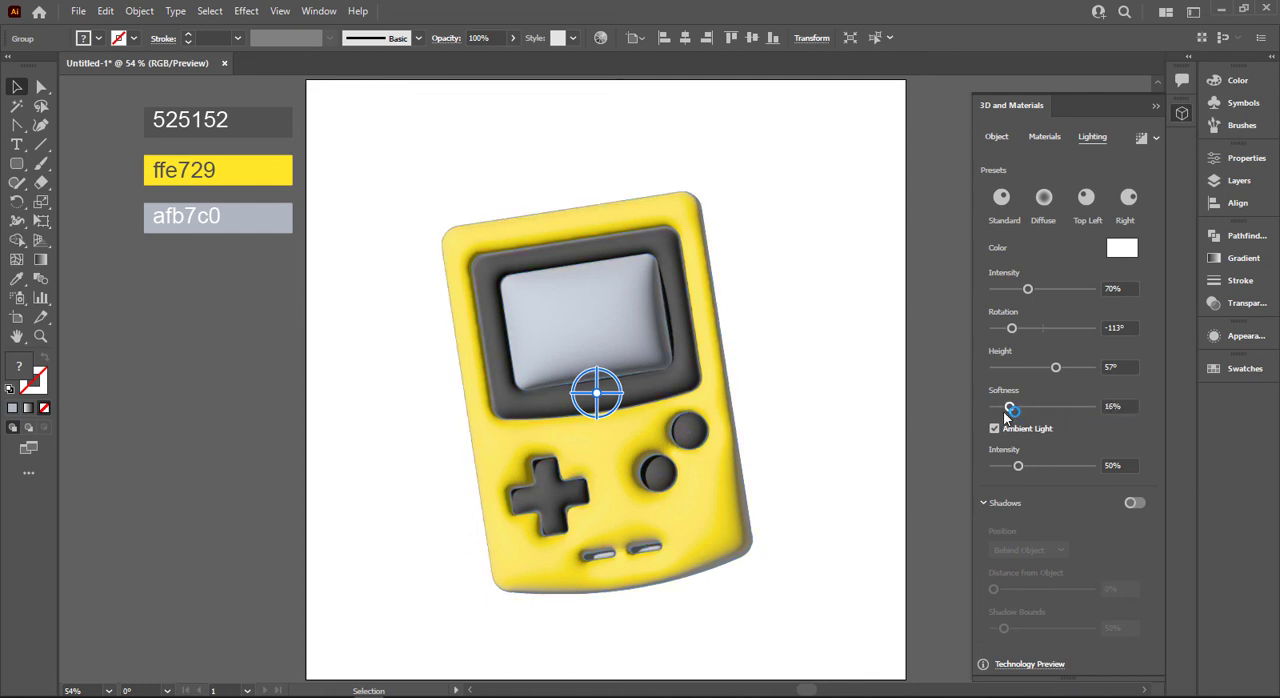
{"action": "left_click_drag", "start_coordinate": [1008, 410], "coordinate": [1027, 412]}
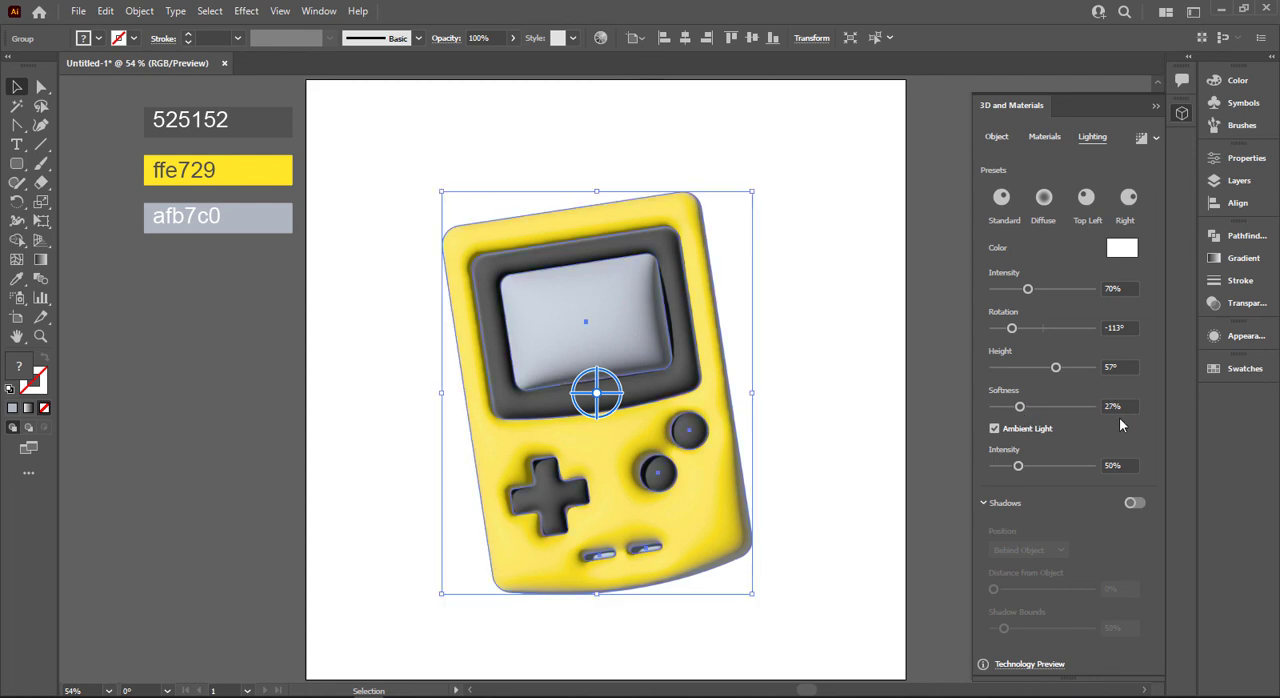
{"action": "left_click_drag", "start_coordinate": [1127, 407], "coordinate": [1048, 412]}
{"action": "type", "text": "40"}
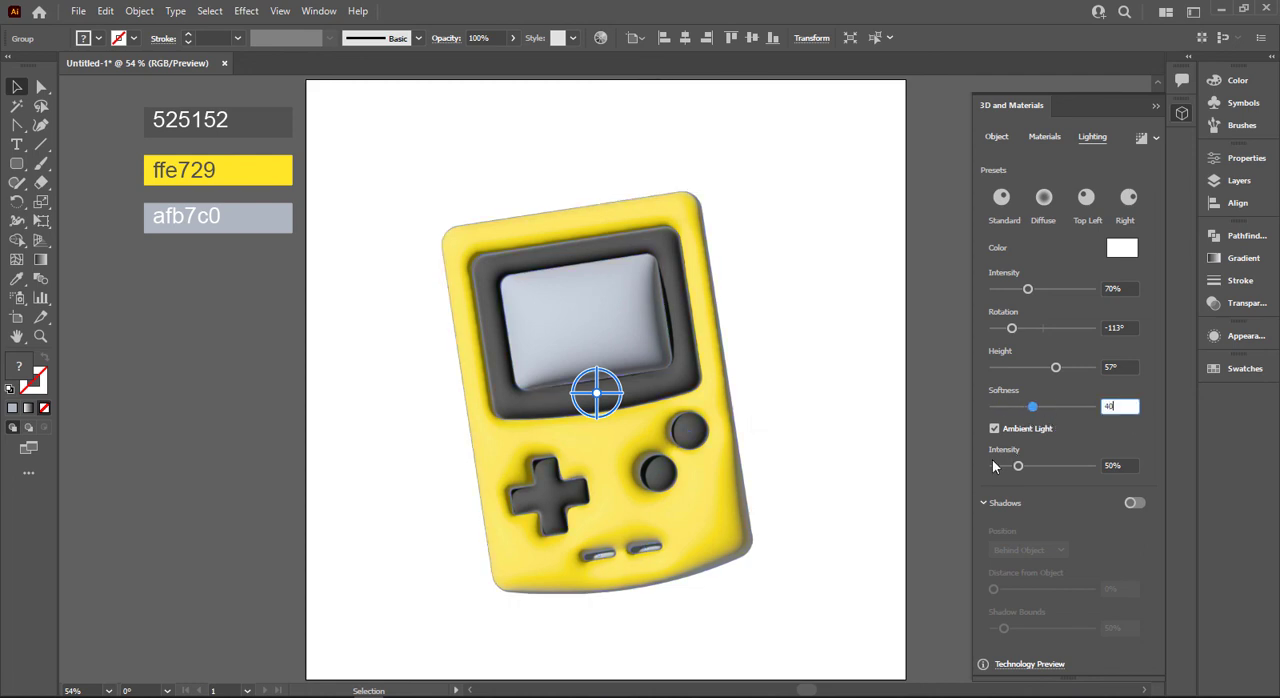
{"action": "key", "text": "Return"}
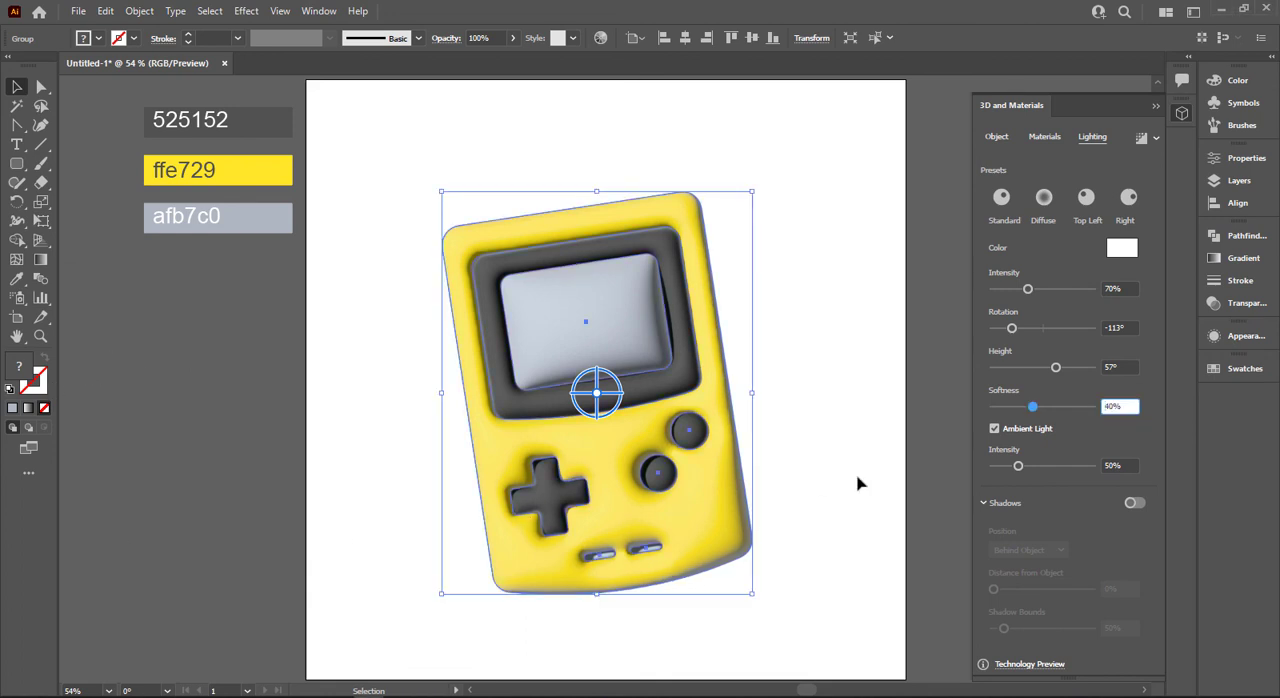
Select the three hex-labelled colour swatches beside the artboard.
{"action": "left_click", "coordinate": [789, 523]}
{"action": "left_click", "coordinate": [700, 523]}
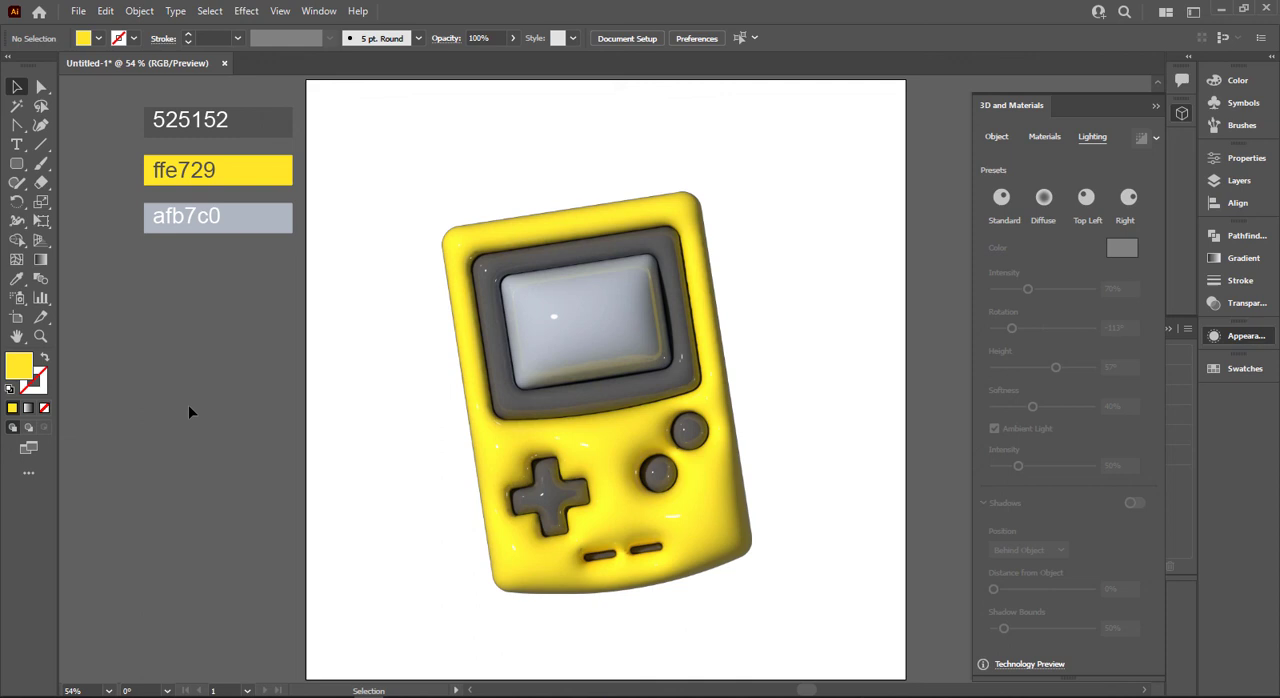
{"action": "left_click_drag", "start_coordinate": [188, 405], "coordinate": [338, 88]}
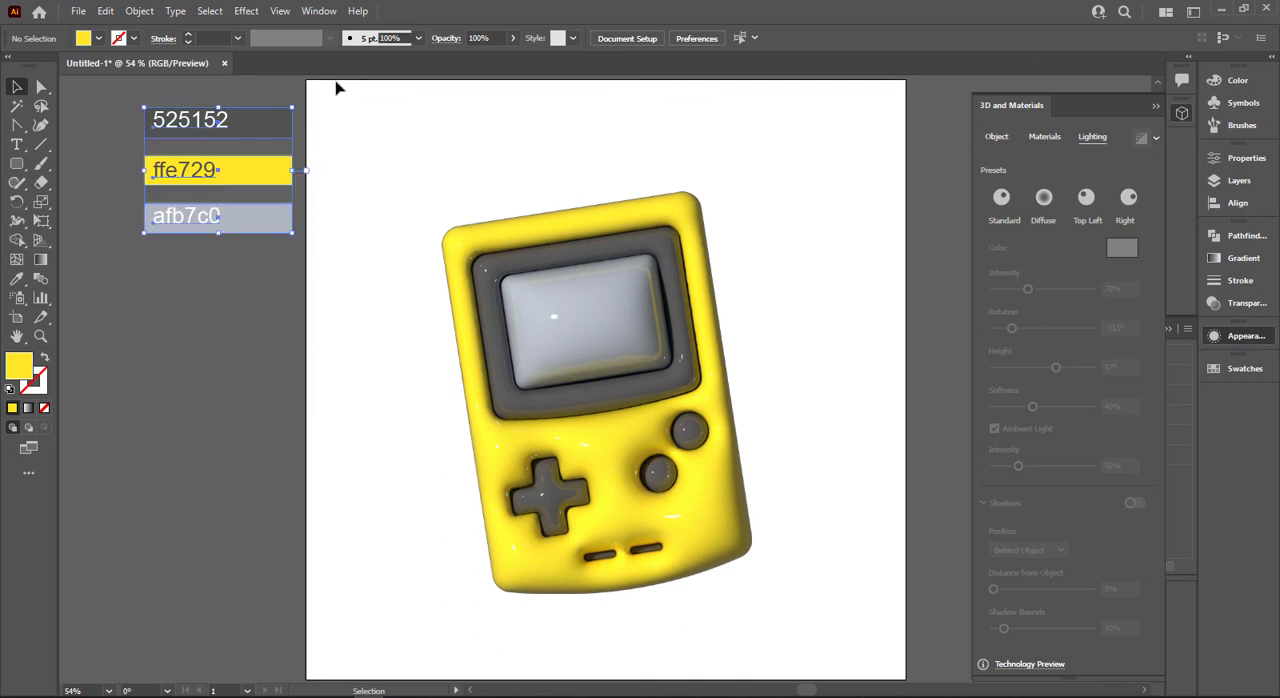